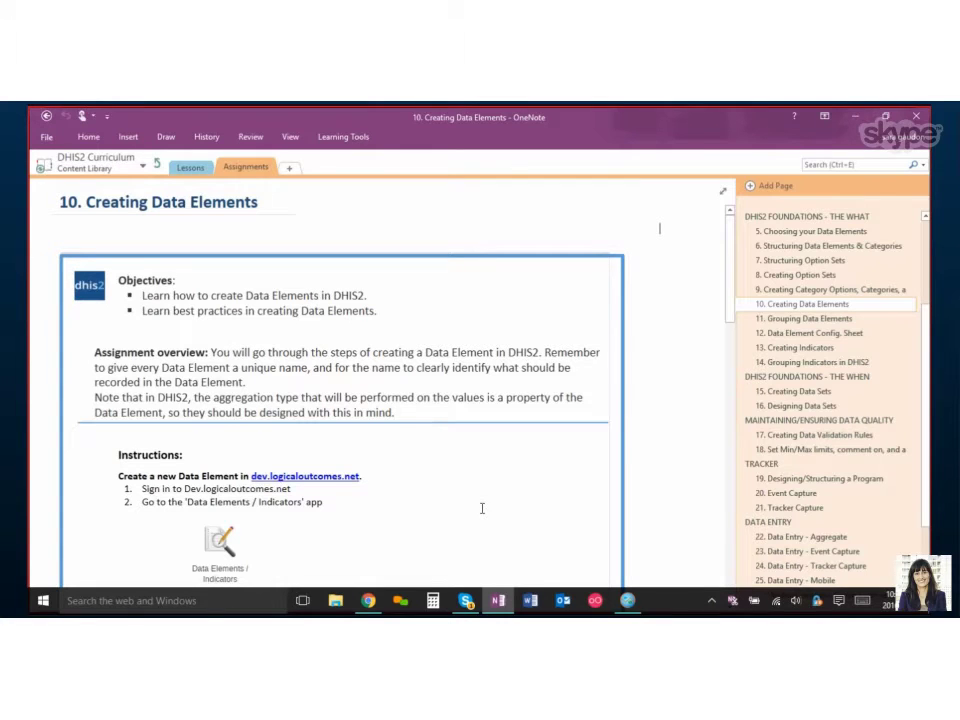
# Step: Switch to the DHIS 2 Training Database in Chrome and open its Maintenance app
pyautogui.scroll(-5, 481, 508)
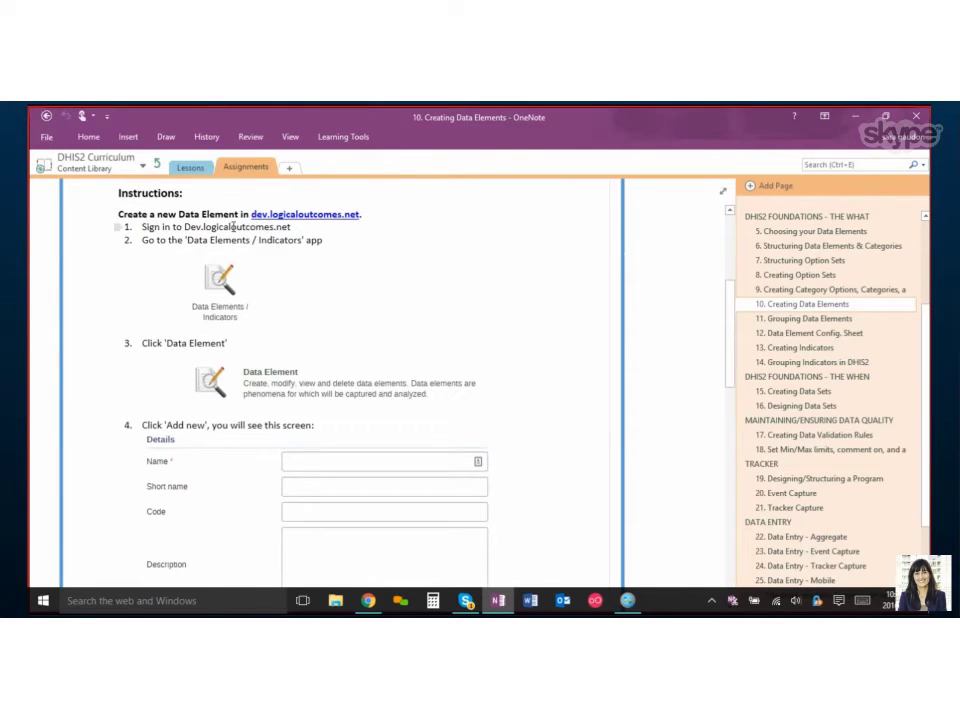
pyautogui.click(366, 608)
pyautogui.click(702, 180)
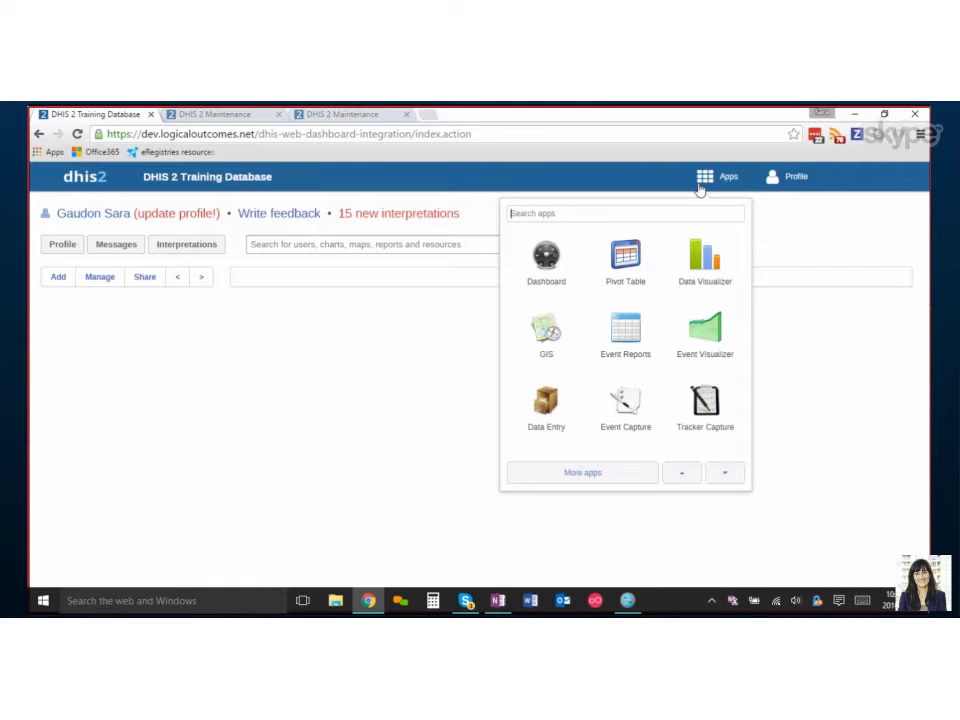
pyautogui.scroll(-1, 731, 296)
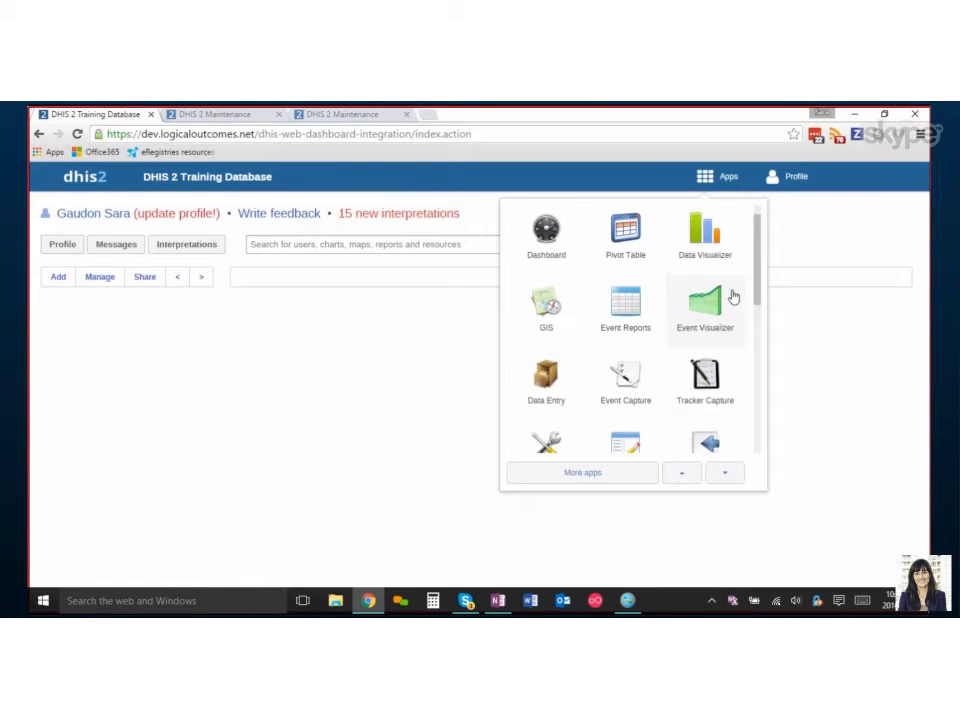
pyautogui.scroll(-6, 733, 297)
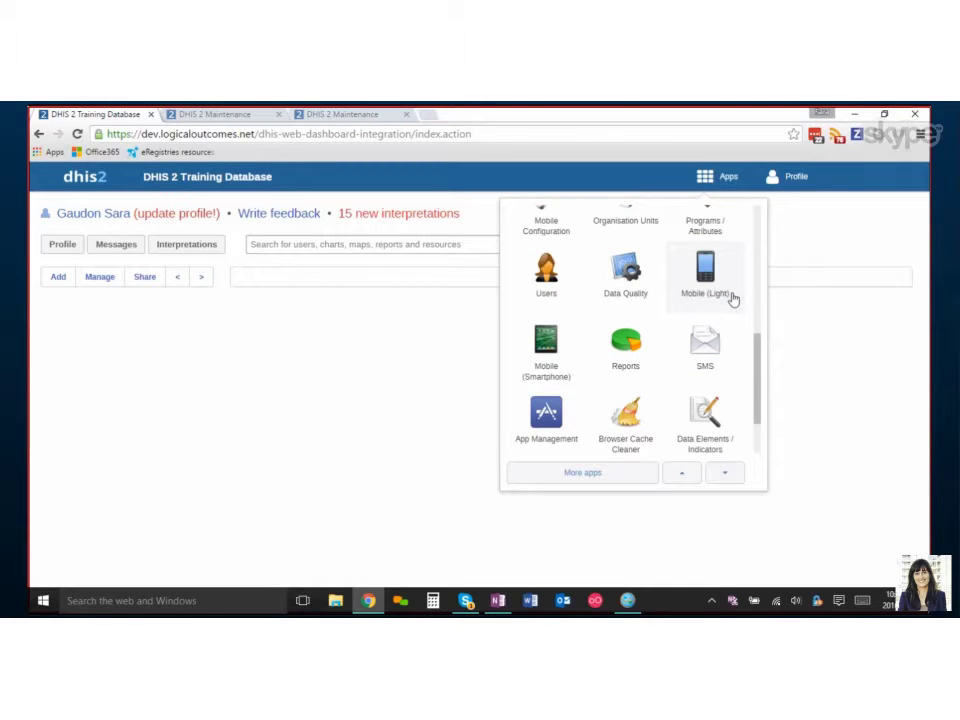
pyautogui.scroll(-3, 733, 297)
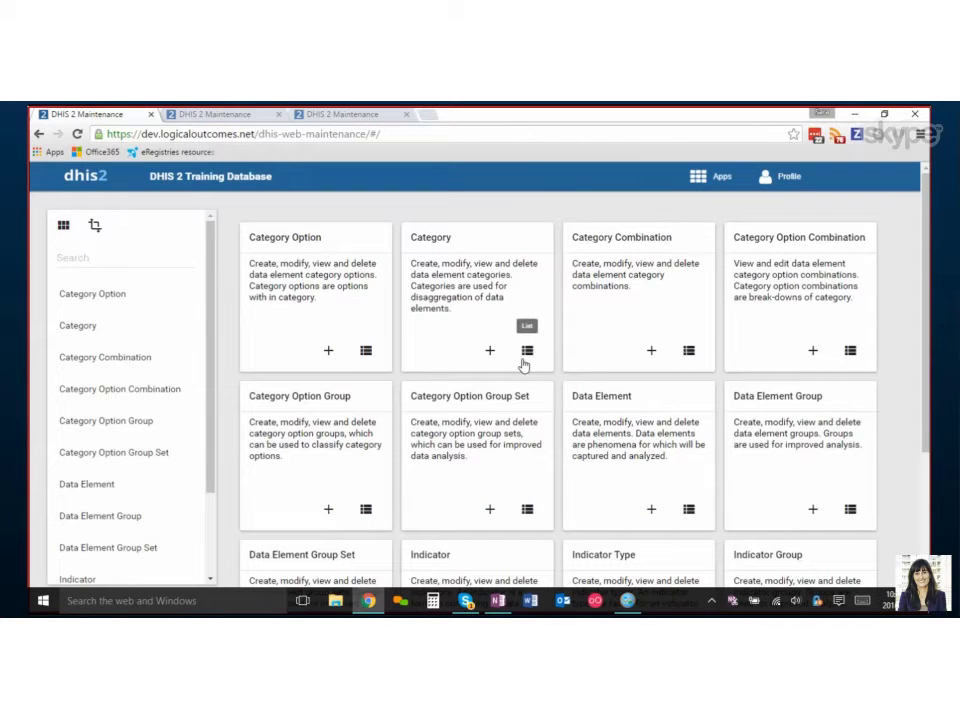
# Step: Open data element management and start adding a new data element
pyautogui.scroll(-2, 300, 420)
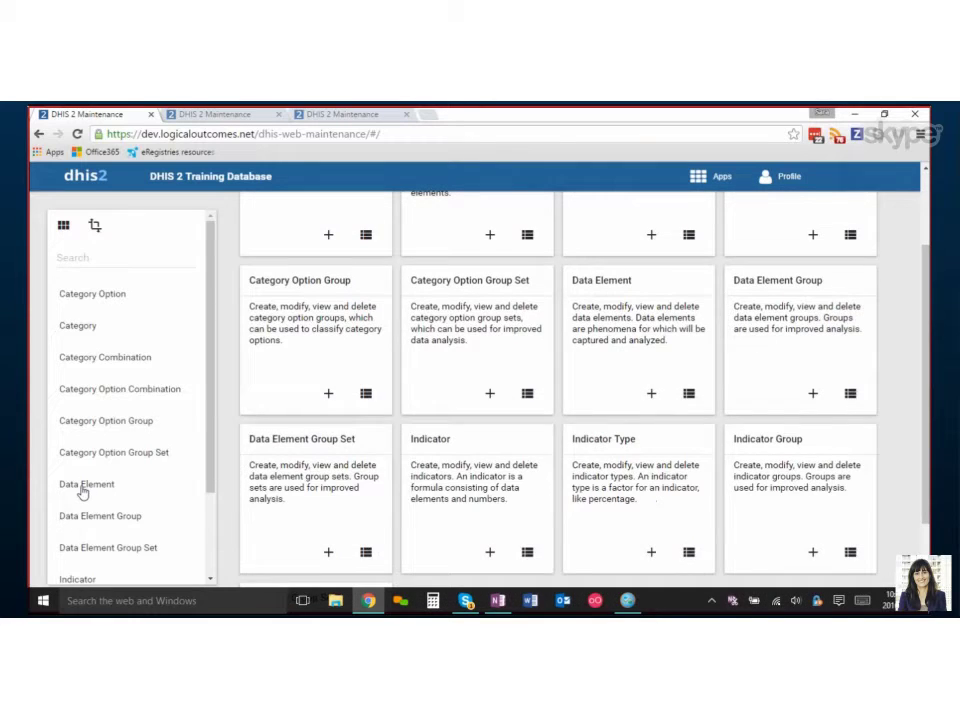
pyautogui.click(83, 488)
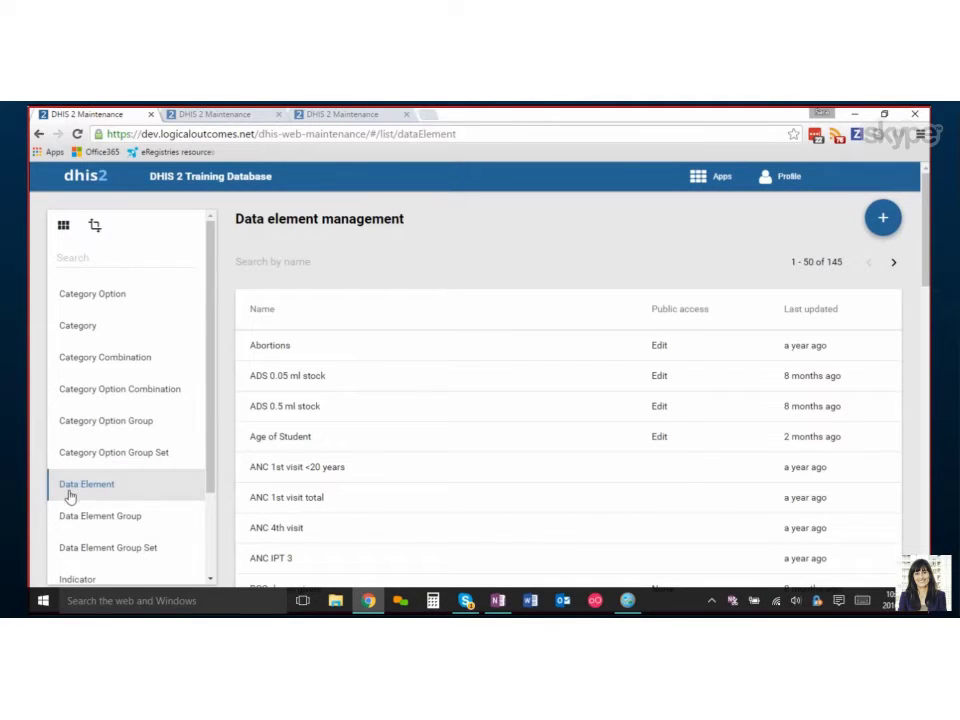
pyautogui.click(882, 217)
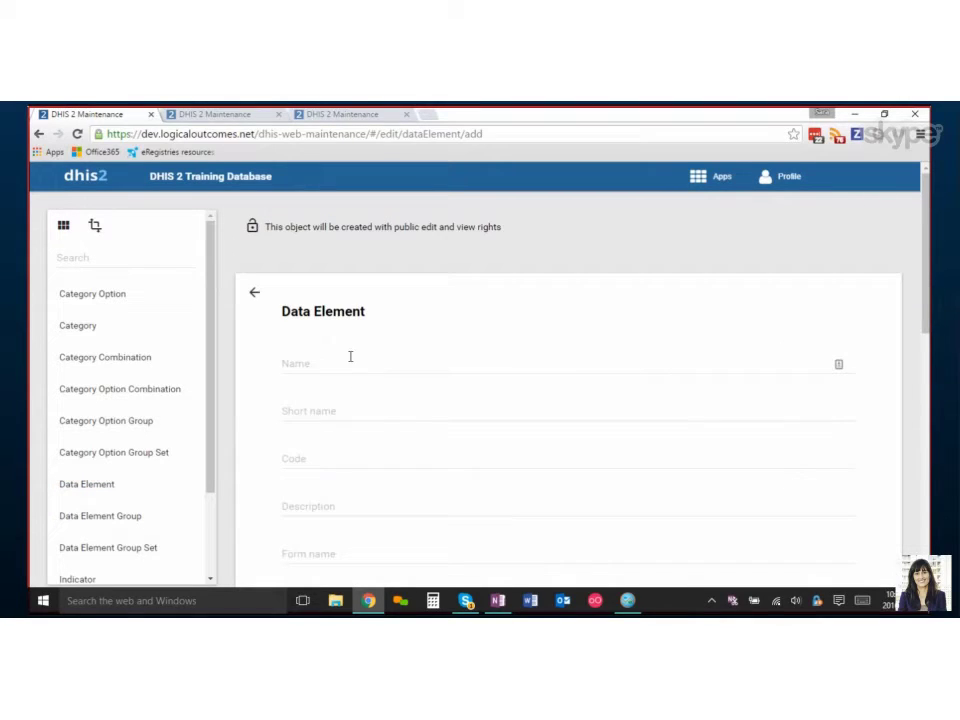
# Step: Name the data element "Number of crayons" and give it the short name "Crayons"
pyautogui.click(310, 367)
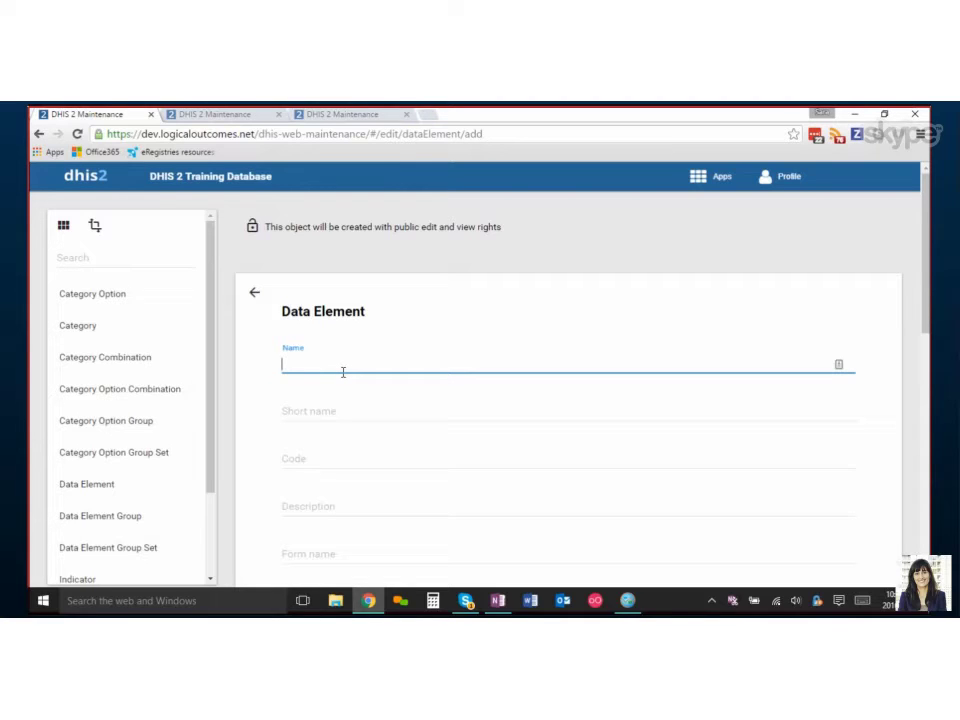
pyautogui.write('Number of crayons')
pyautogui.click(331, 411)
pyautogui.write('Crayons')
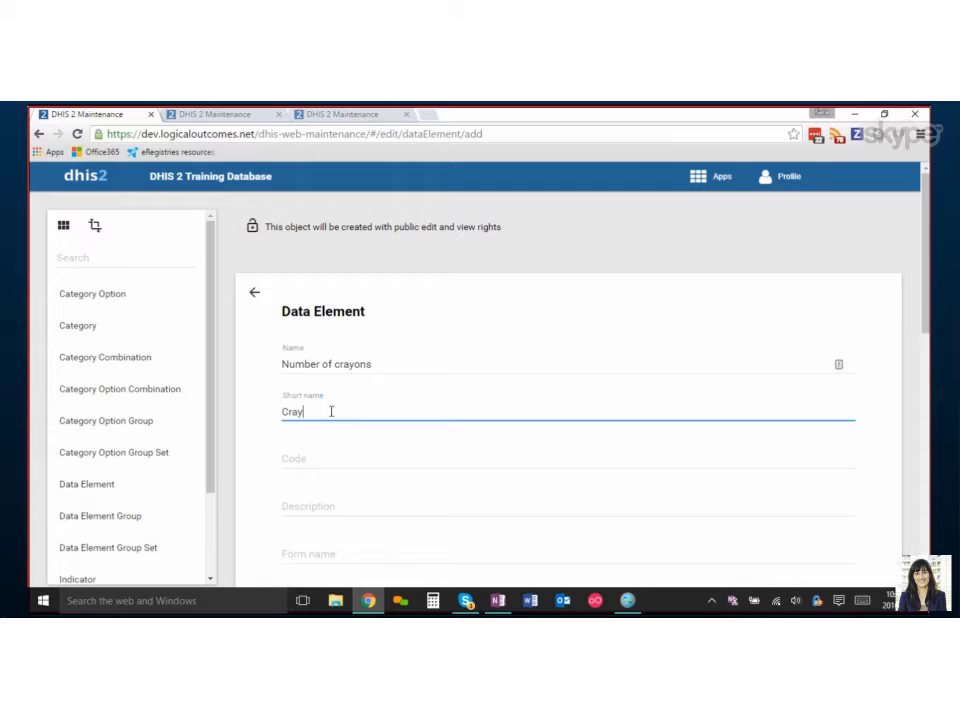
pyautogui.click(326, 455)
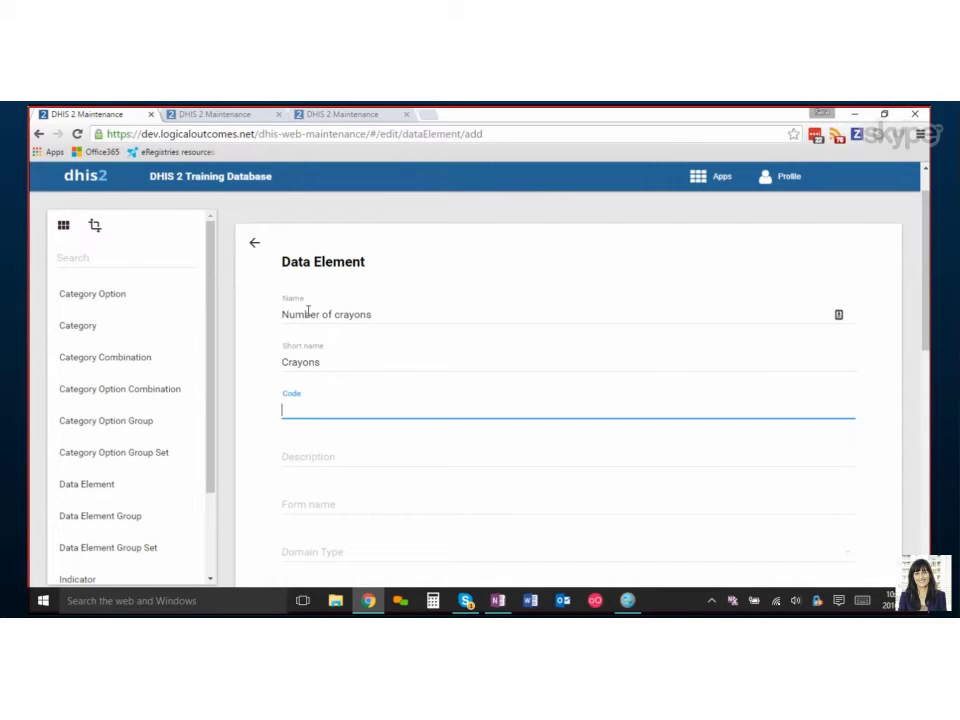
pyautogui.moveTo(282, 314); pyautogui.dragTo(423, 312)
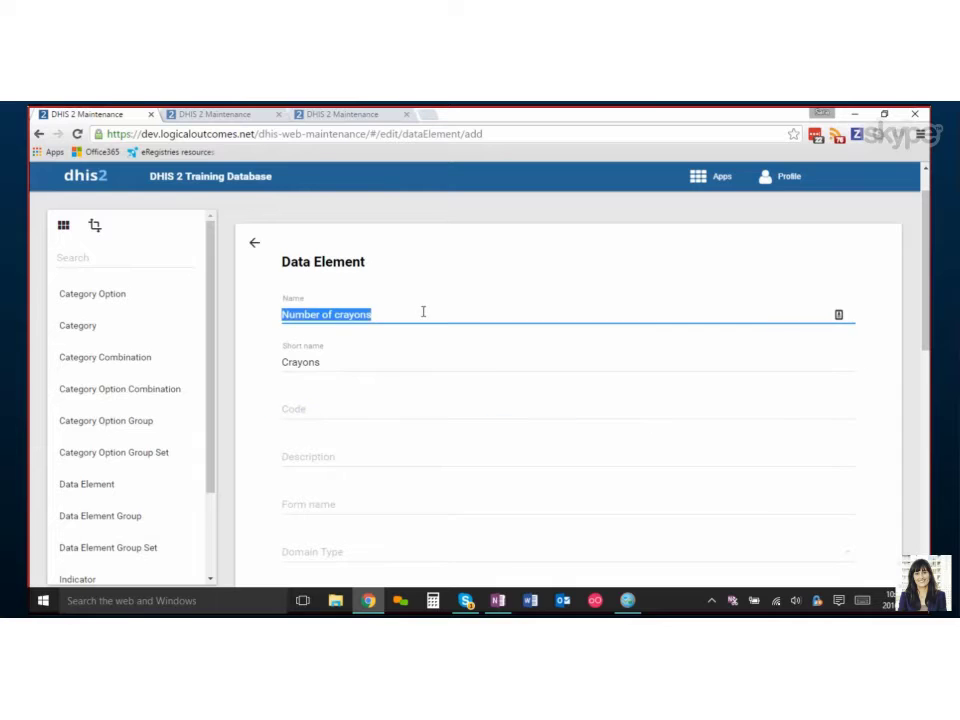
pyautogui.click(336, 361)
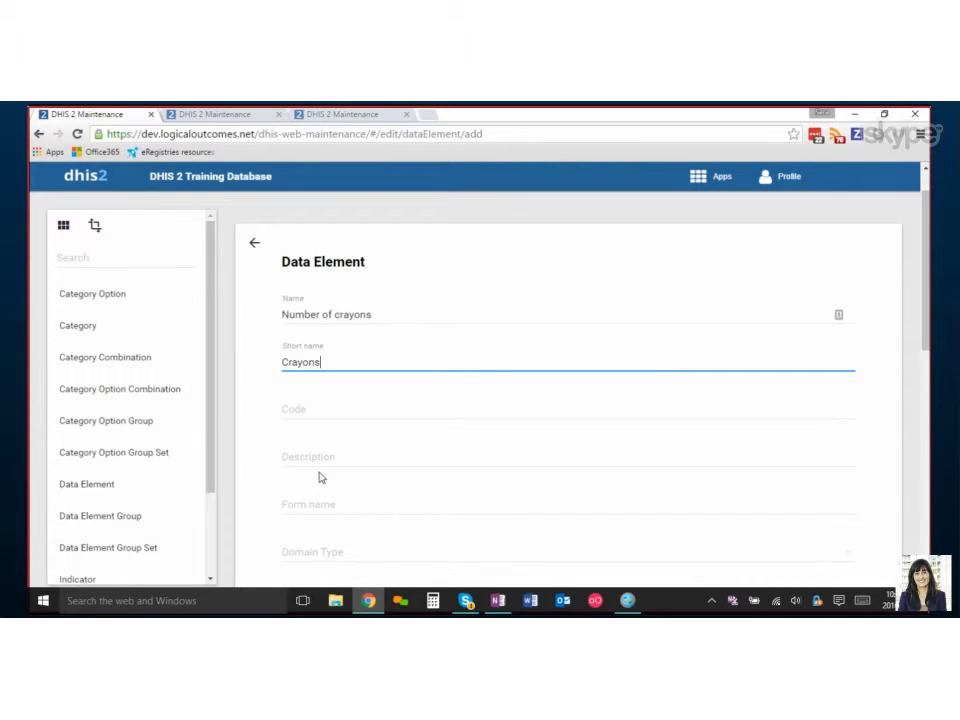
pyautogui.scroll(-1, 330, 500)
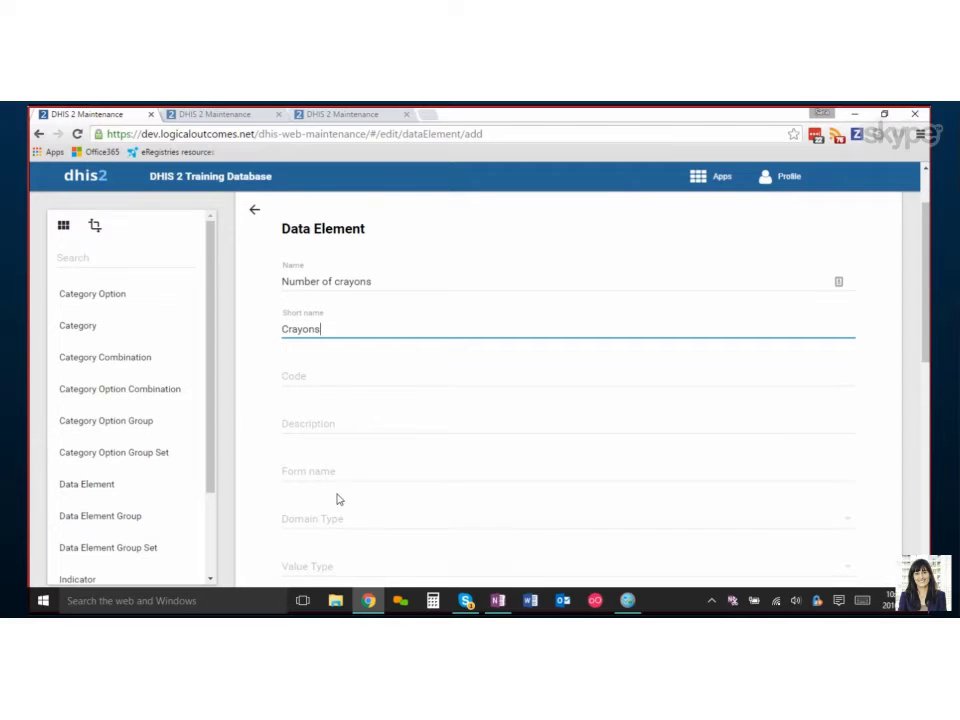
pyautogui.click(298, 374)
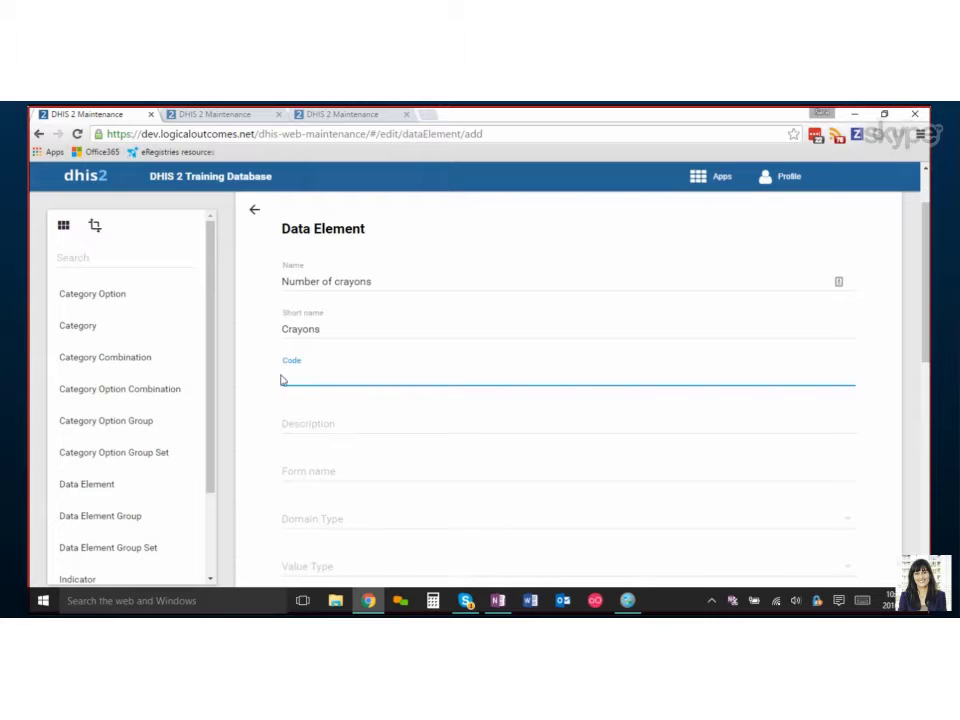
pyautogui.click(281, 426)
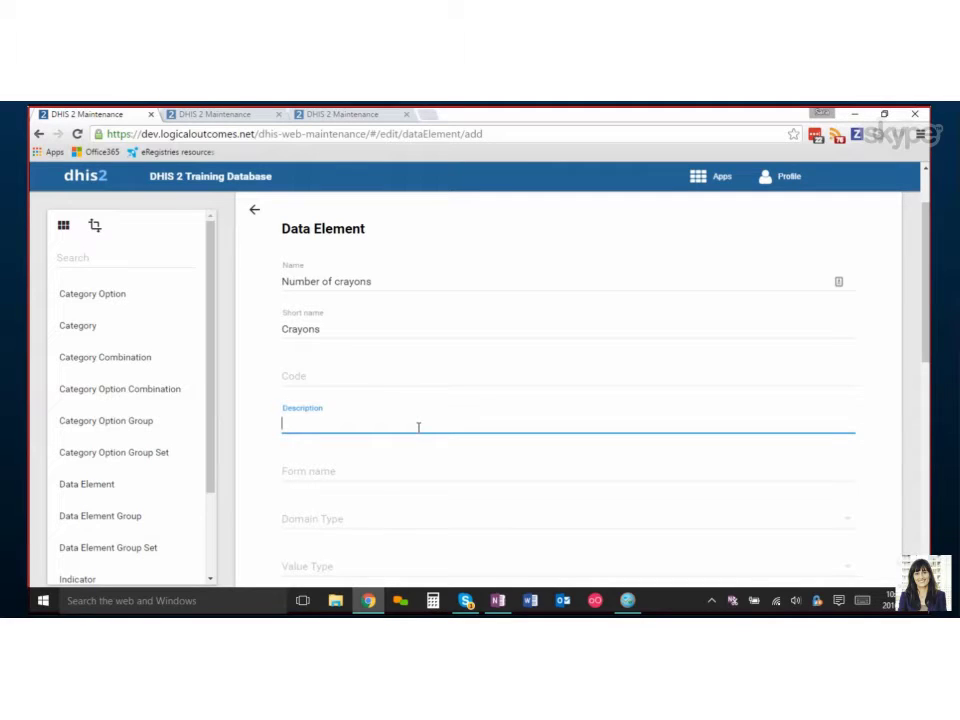
# Step: Set the data element's form name to "How many crayons in the box?"
pyautogui.click(284, 469)
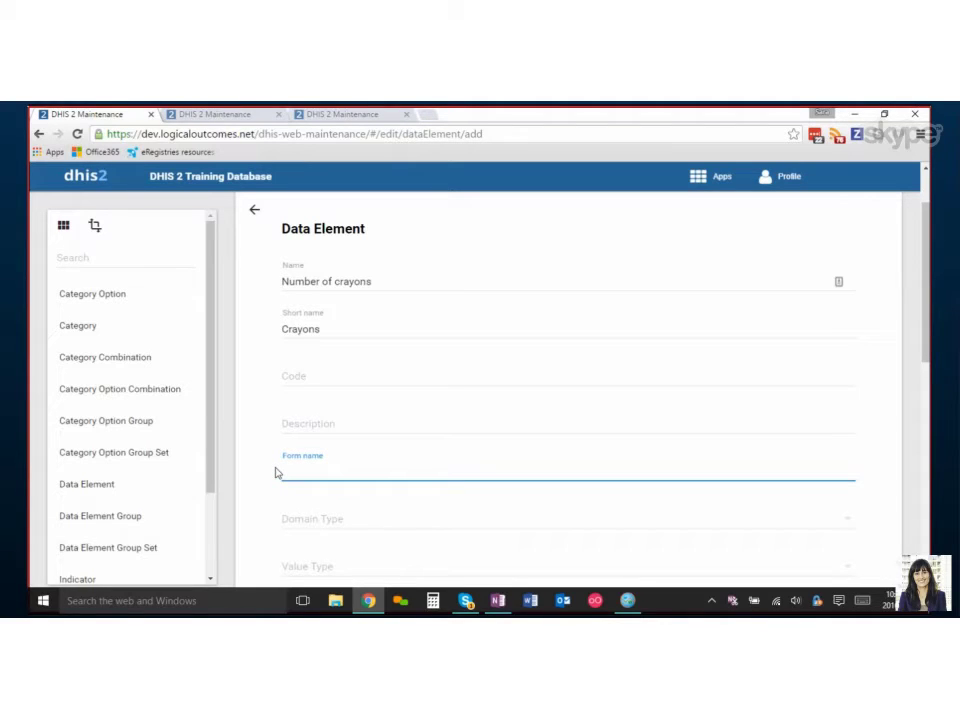
pyautogui.write('How mnay')
pyautogui.press('BackSpace')
pyautogui.press('BackSpace')
pyautogui.press('BackSpace')
pyautogui.write('any crayo')
pyautogui.press('BackSpace')
pyautogui.press('BackSpace')
pyautogui.write('yons ')
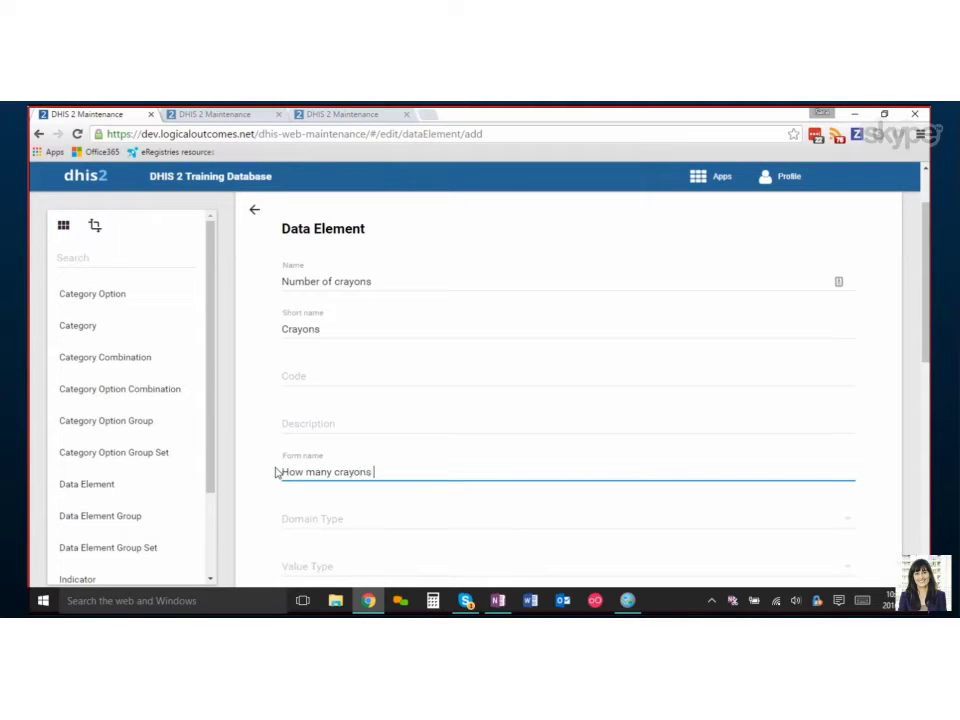
pyautogui.write('in the box?')
# Step: Try "Number of Crayons" as the short name, removing the added words again
pyautogui.click(316, 330)
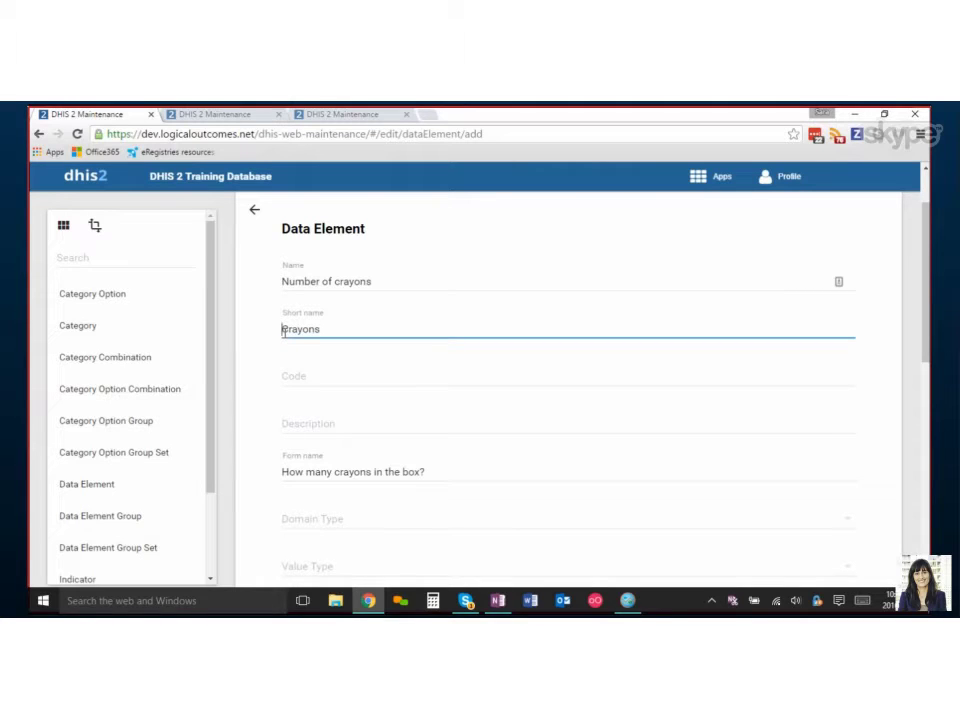
pyautogui.write('Number of')
pyautogui.moveTo(384, 328); pyautogui.dragTo(268, 321)
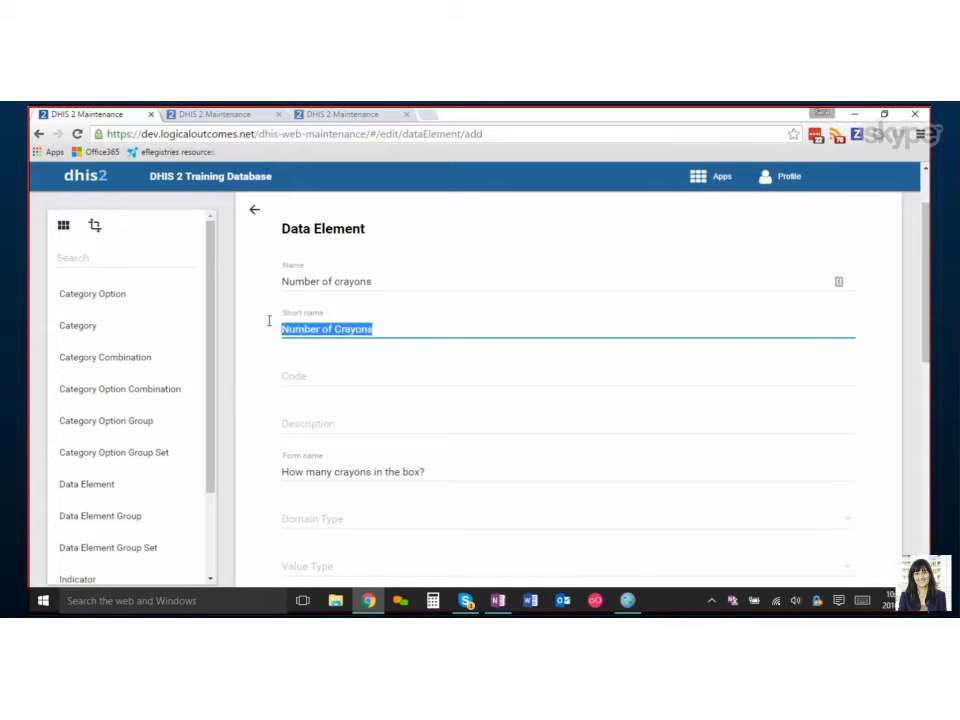
pyautogui.click(333, 328)
pyautogui.moveTo(333, 328); pyautogui.dragTo(285, 326)
pyautogui.press('BackSpace')
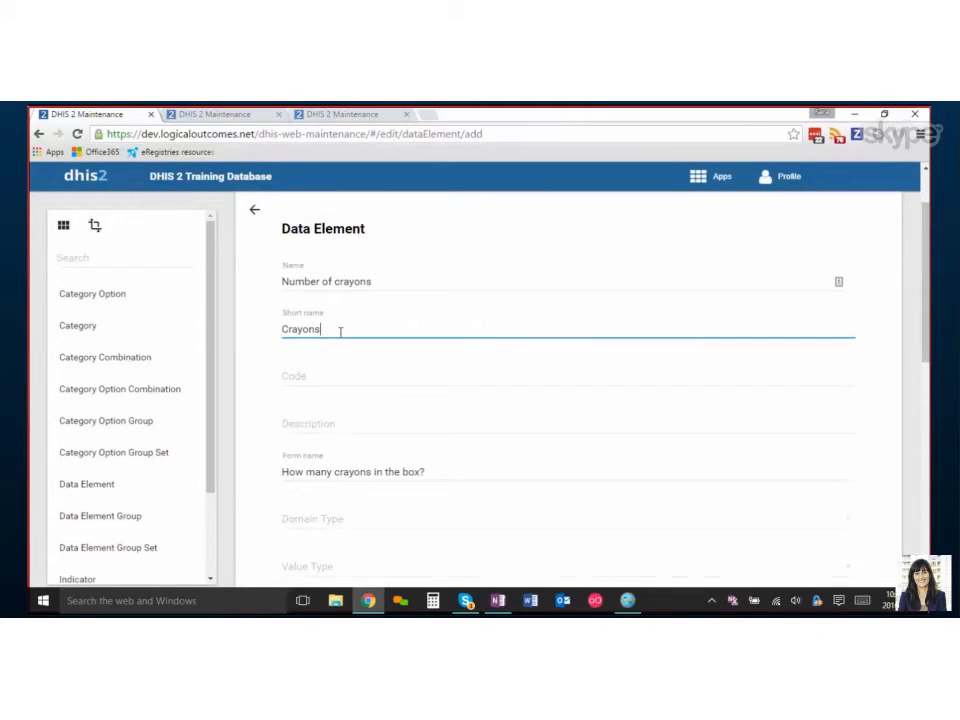
# Step: Change the data element's short name to "# Crayons"
pyautogui.scroll(-1, 408, 447)
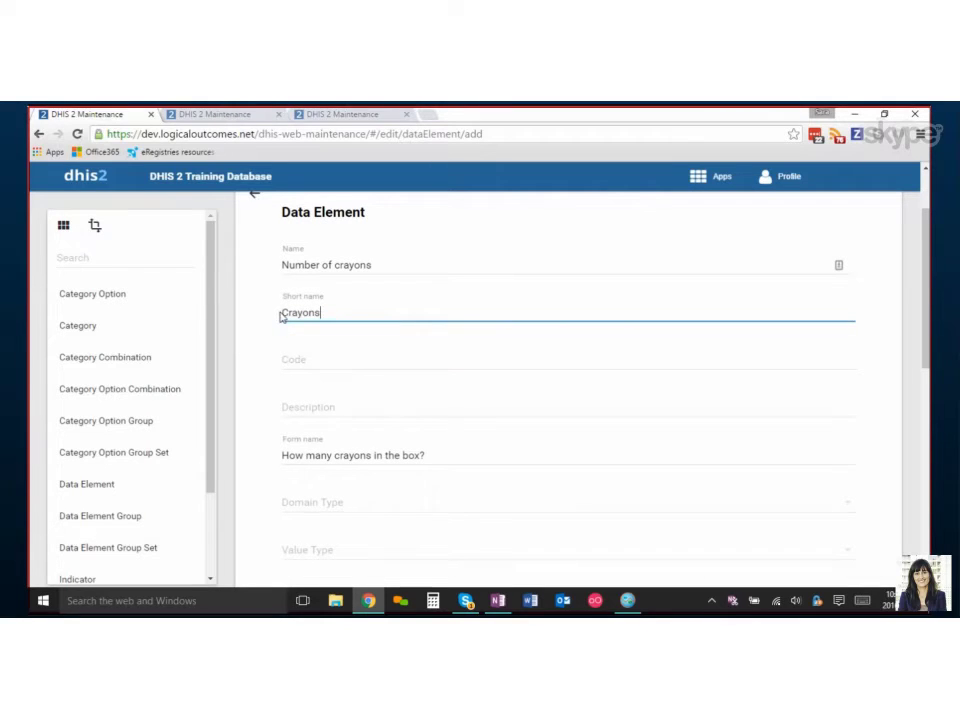
pyautogui.write('#')
pyautogui.press('BackSpace')
pyautogui.write('No.')
pyautogui.press('BackSpace')
pyautogui.press('BackSpace')
pyautogui.press('BackSpace')
pyautogui.press('BackSpace')
pyautogui.write('#')
# Step: Set the domain type to Aggregate and the value type to Positive or Zero Integer
pyautogui.click(343, 503)
pyautogui.scroll(-2, 350, 460)
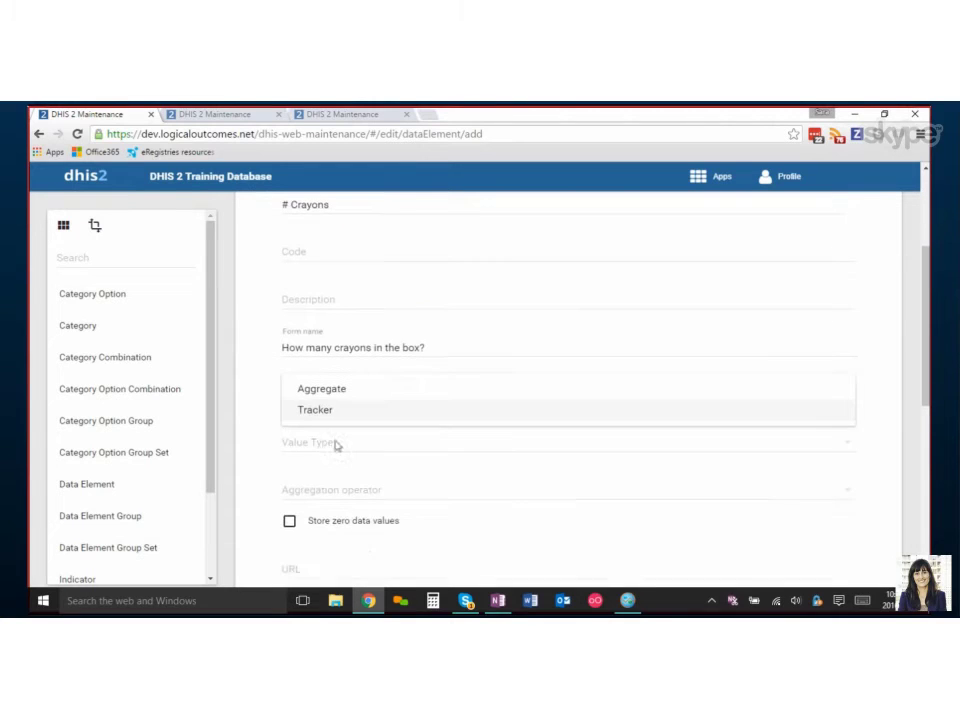
pyautogui.click(266, 390)
pyautogui.click(849, 393)
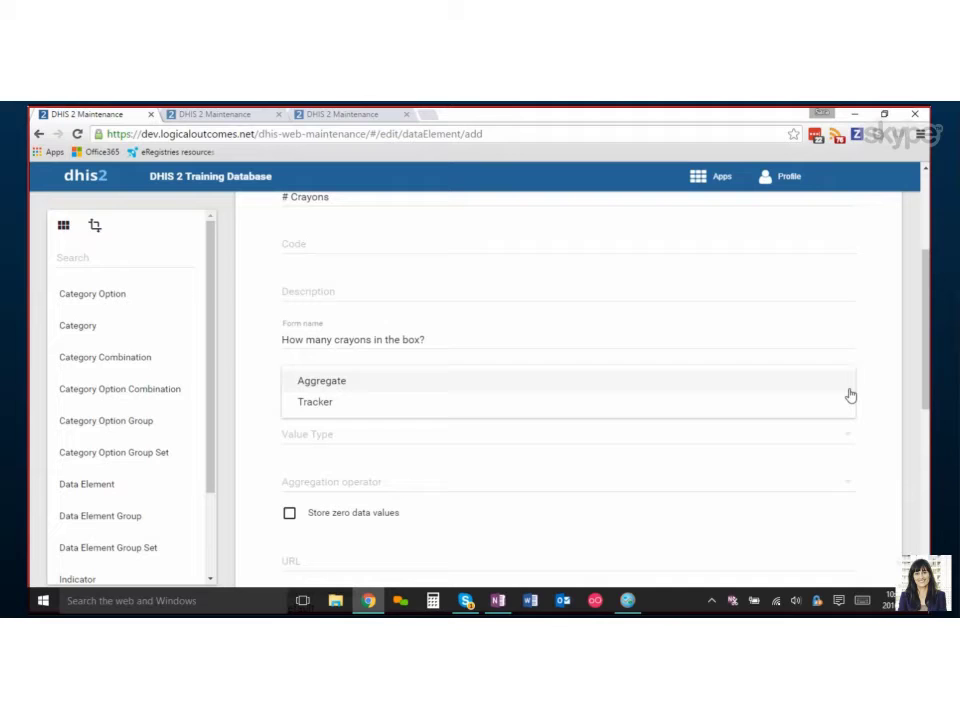
pyautogui.click(322, 384)
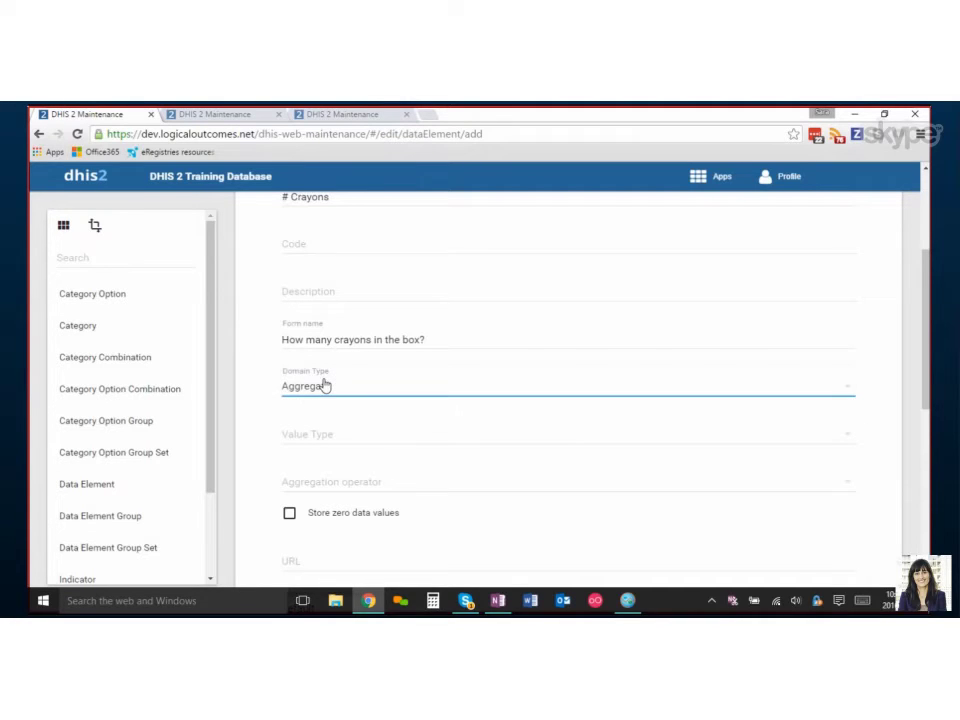
pyautogui.click(845, 439)
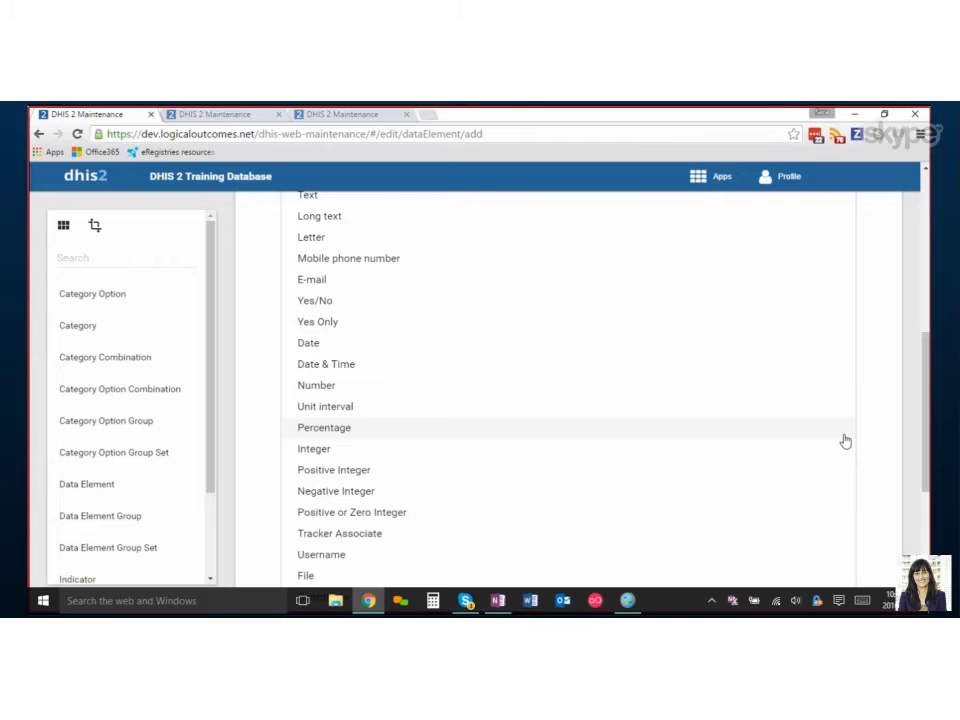
pyautogui.click(352, 514)
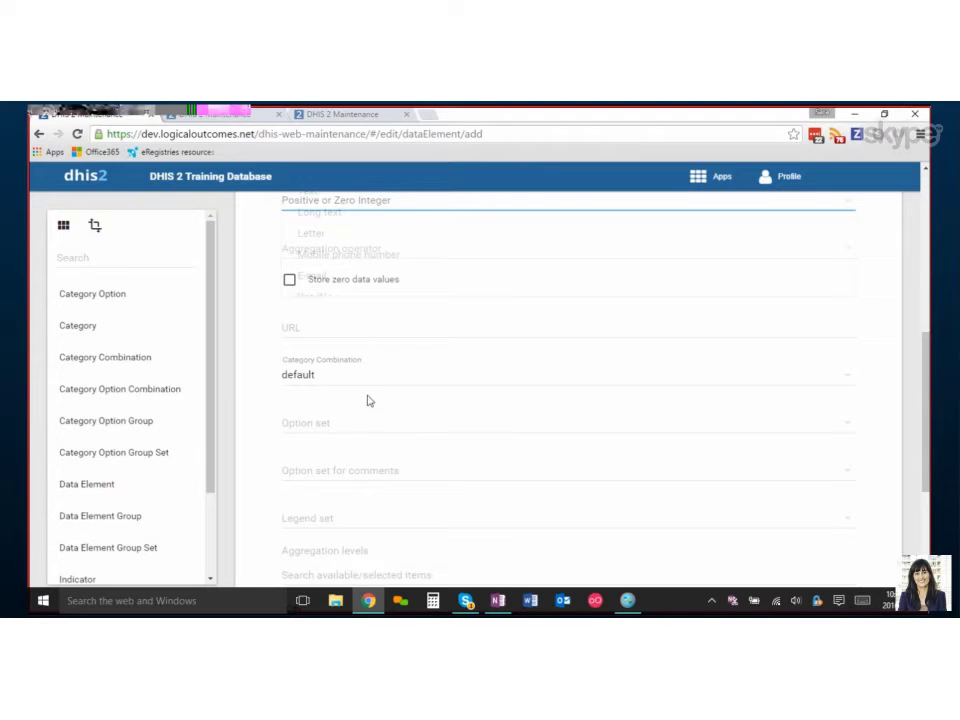
pyautogui.scroll(1, 367, 400)
pyautogui.click(847, 306)
pyautogui.scroll(-1, 343, 326)
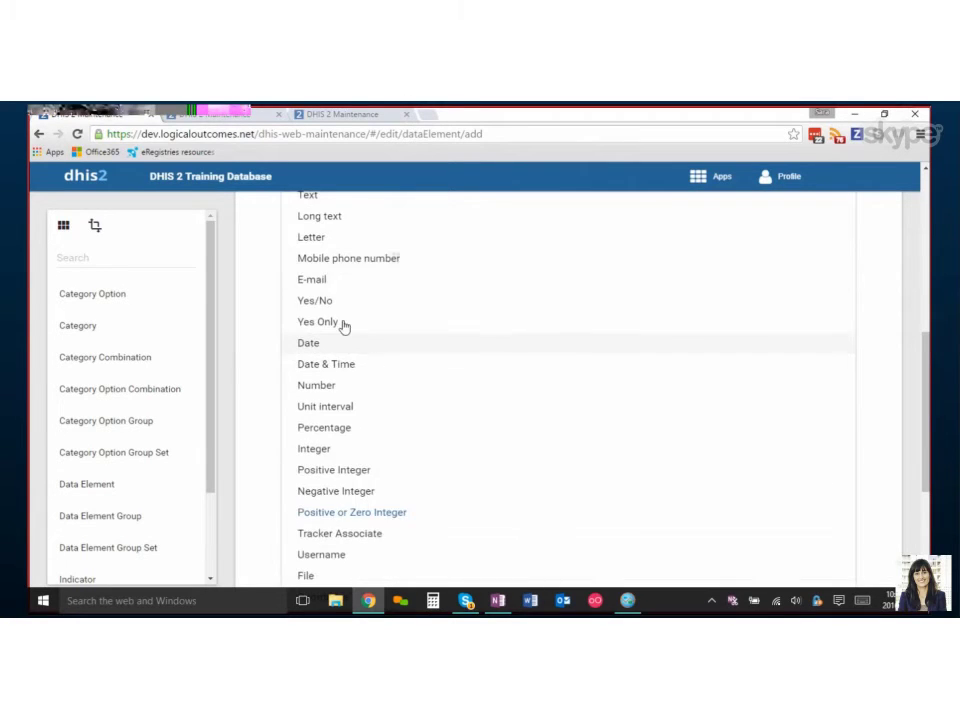
pyautogui.scroll(1, 360, 300)
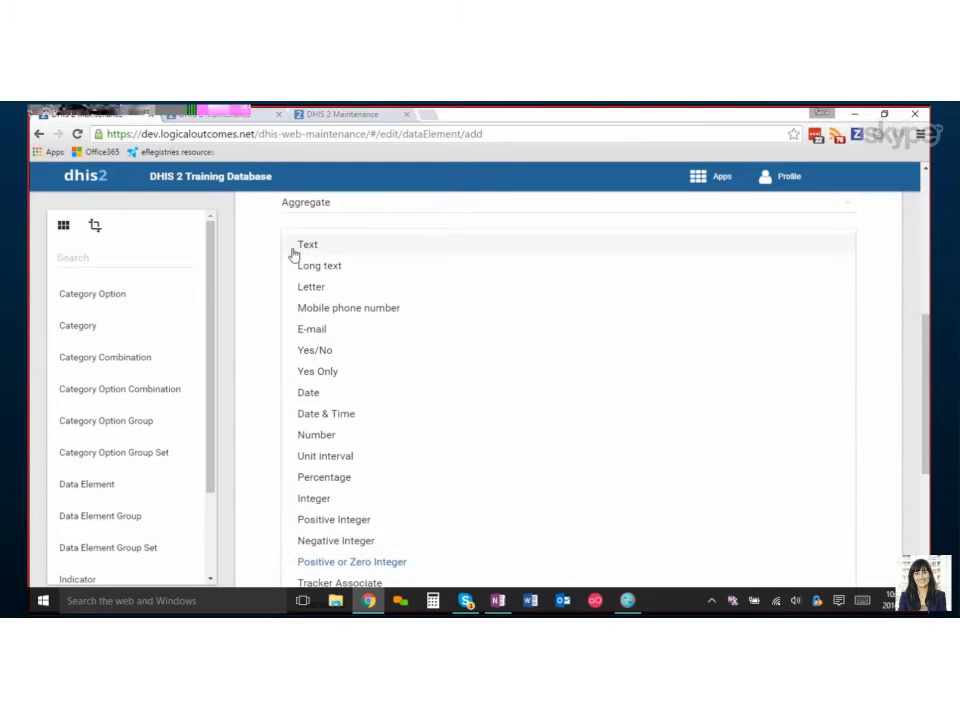
pyautogui.click(266, 354)
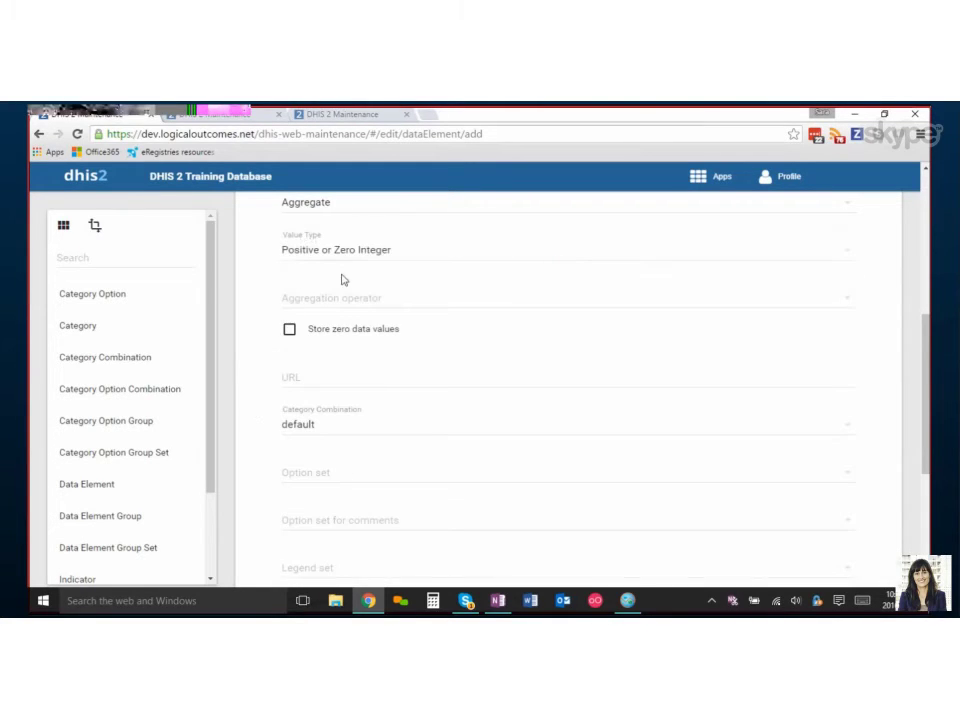
# Step: Set the aggregation operator to Sum and enable storing of zero data values
pyautogui.click(846, 302)
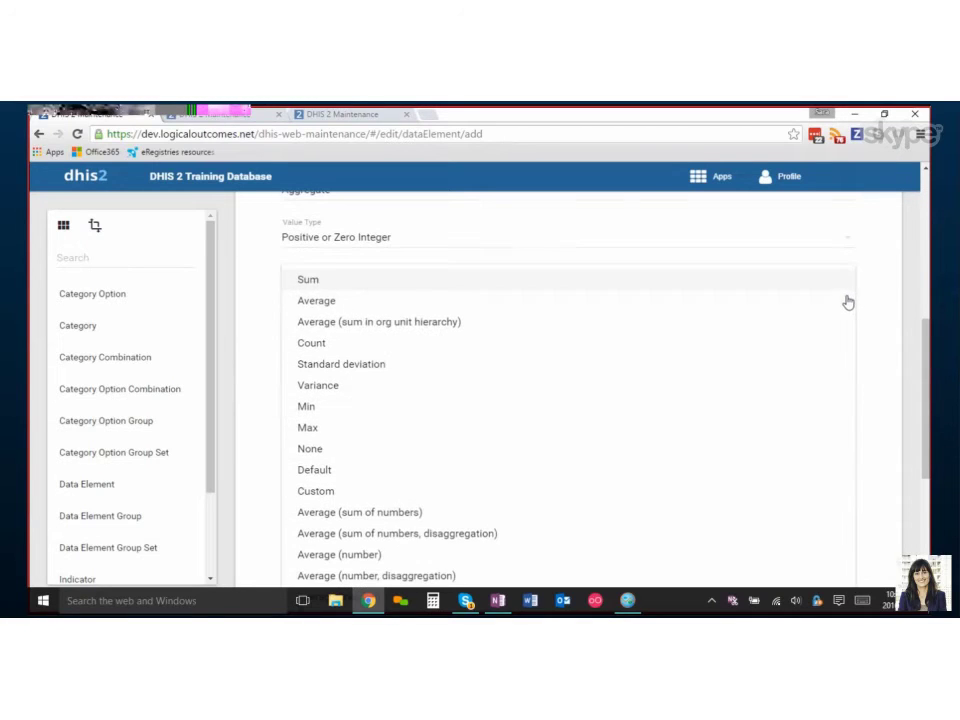
pyautogui.click(329, 288)
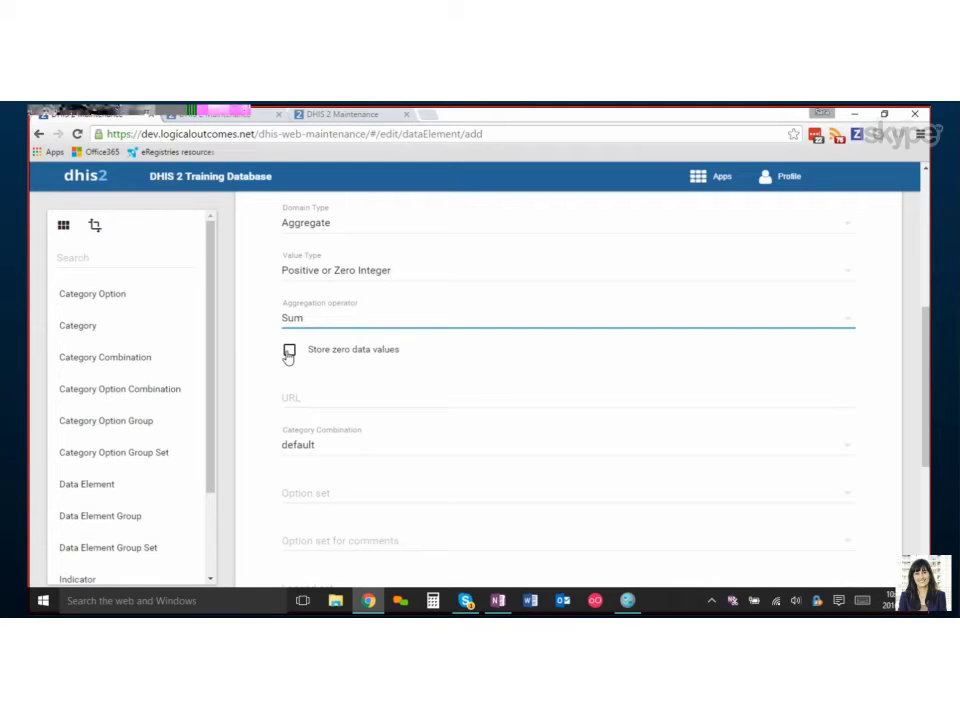
pyautogui.click(288, 355)
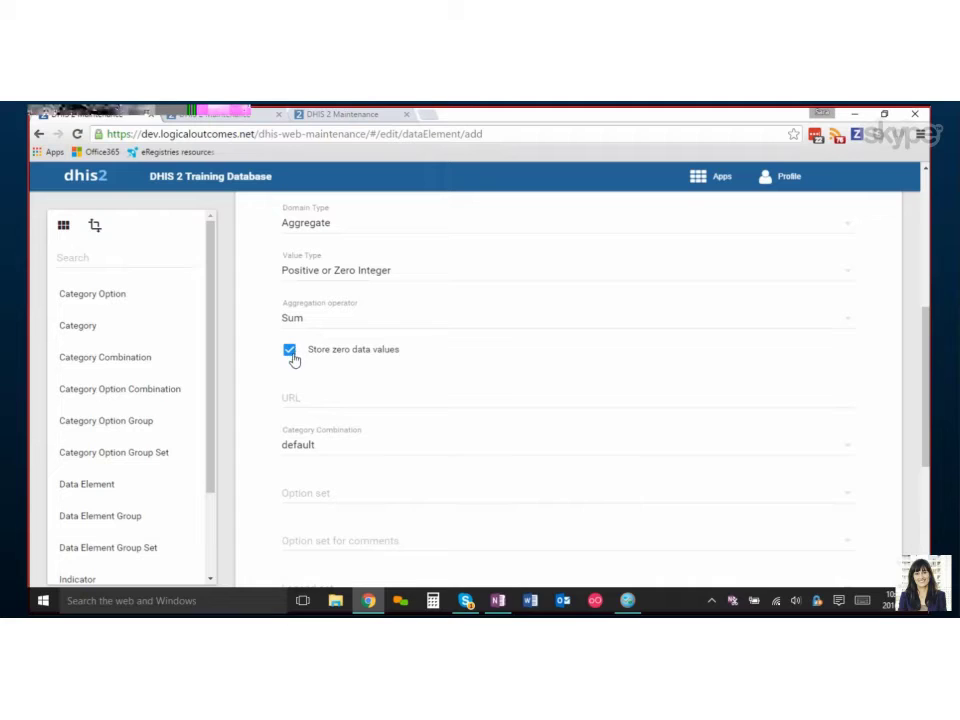
pyautogui.scroll(-1, 312, 348)
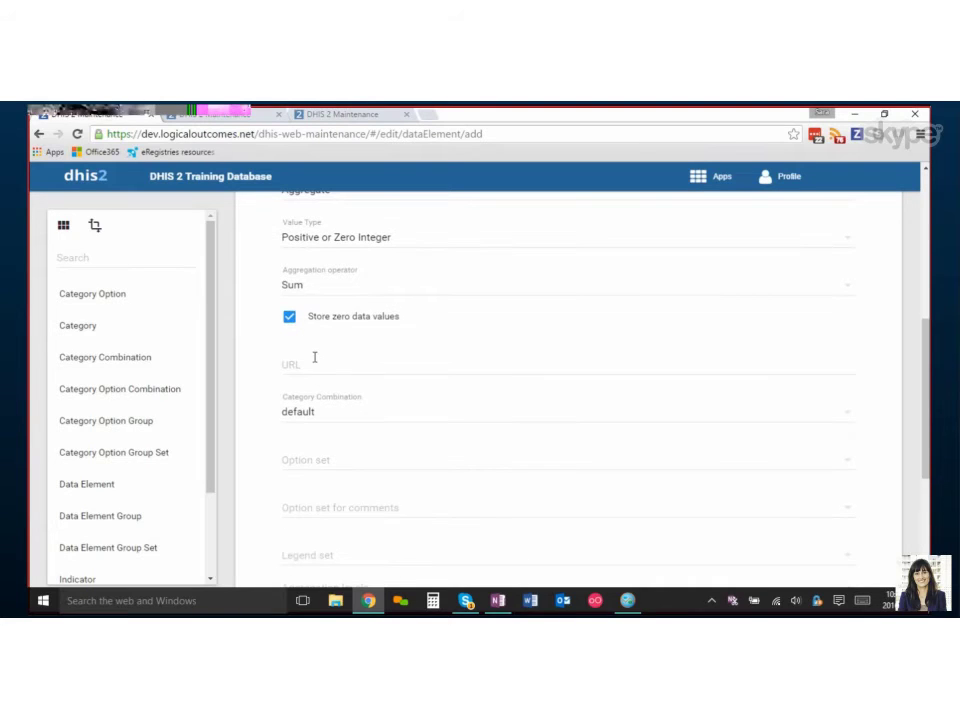
pyautogui.click(311, 366)
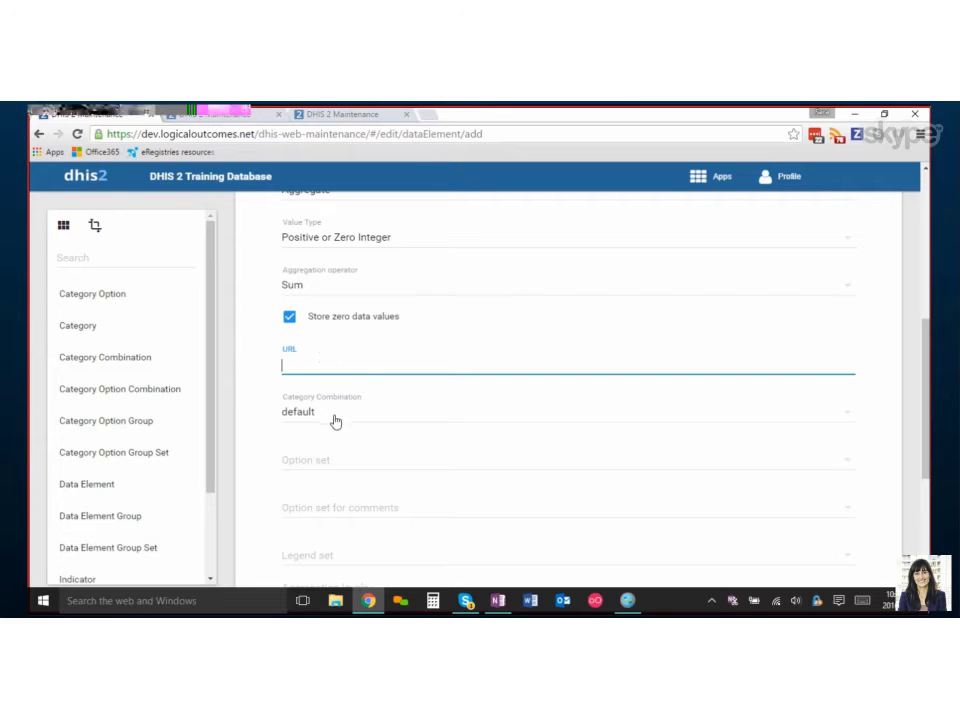
# Step: Set the data element's category combination to Colors
pyautogui.click(848, 418)
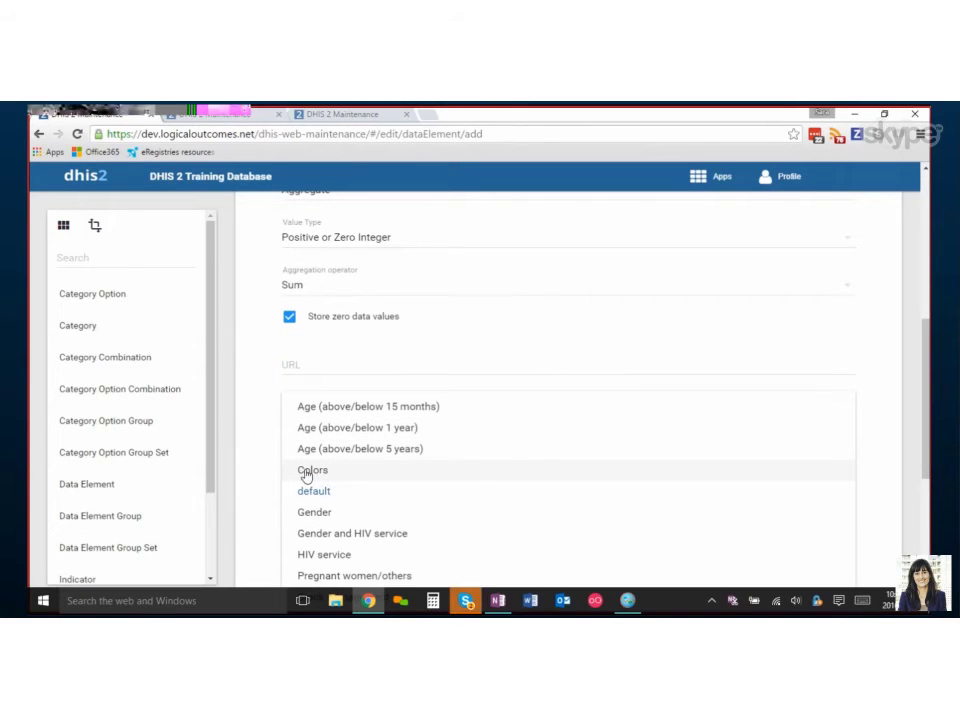
pyautogui.click(302, 472)
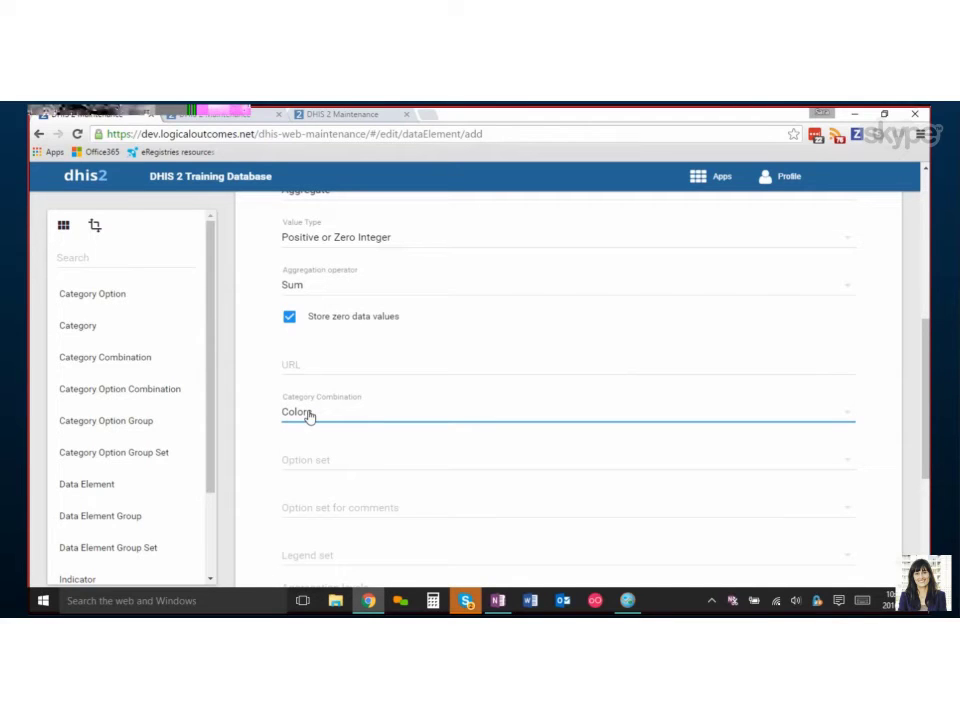
pyautogui.scroll(2, 344, 440)
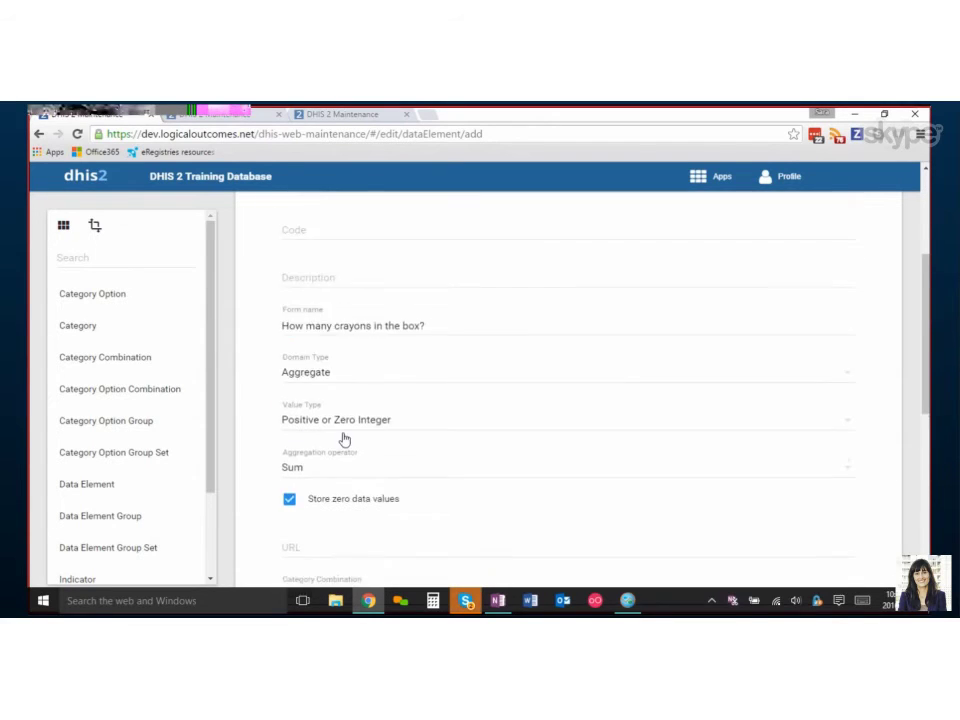
pyautogui.scroll(2, 344, 440)
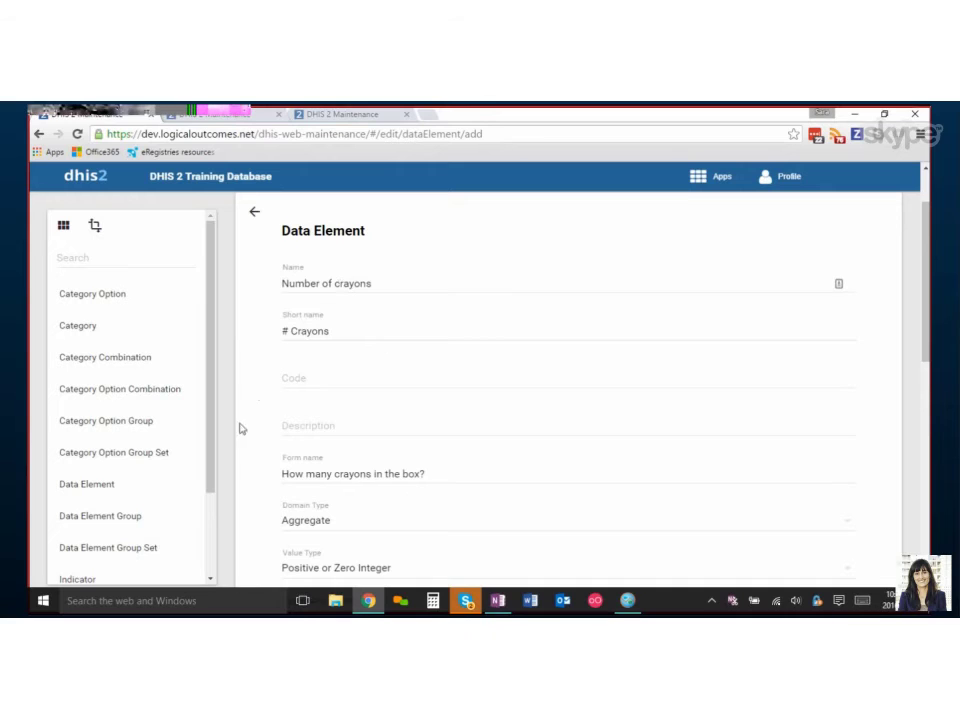
# Step: Examine the choices for the option set and legend set, and review the form's fields down to the aggregation levels
pyautogui.scroll(-5, 253, 456)
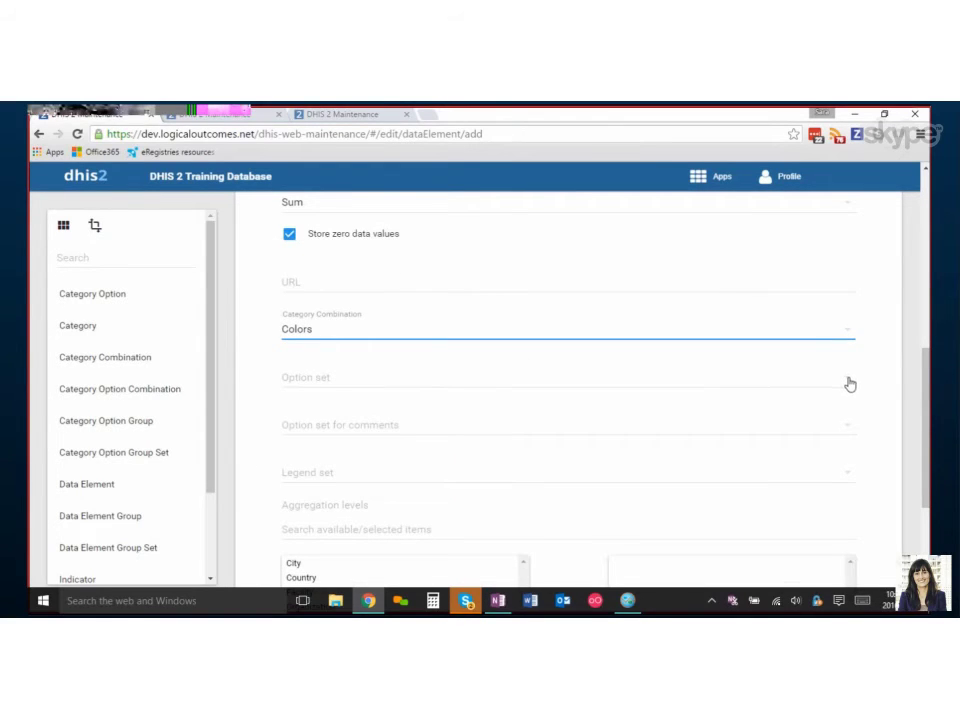
pyautogui.scroll(-1, 850, 384)
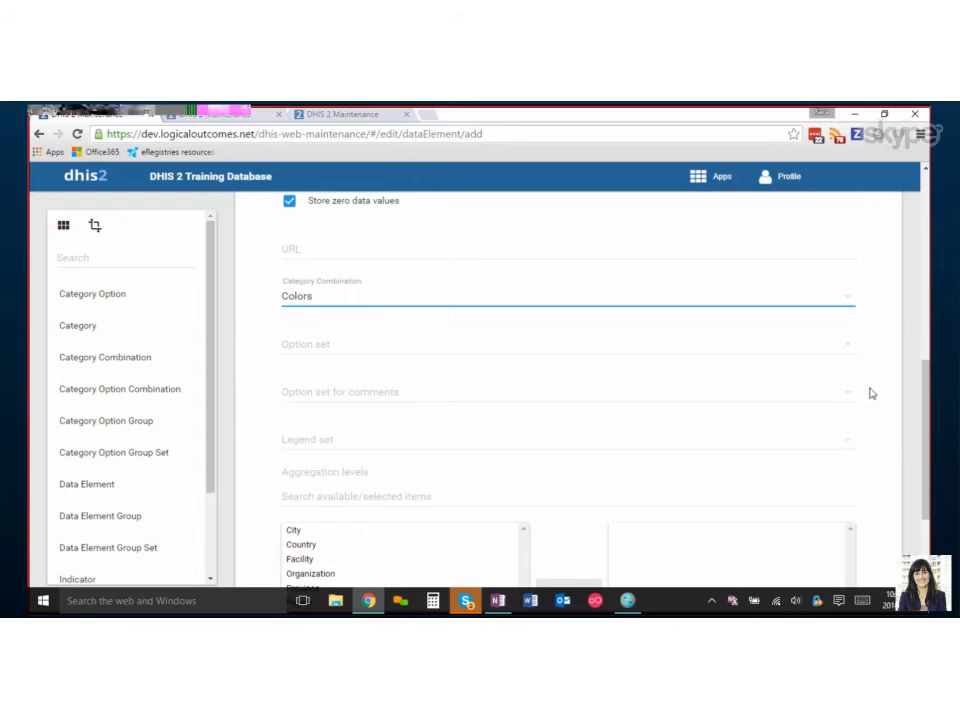
pyautogui.click(849, 352)
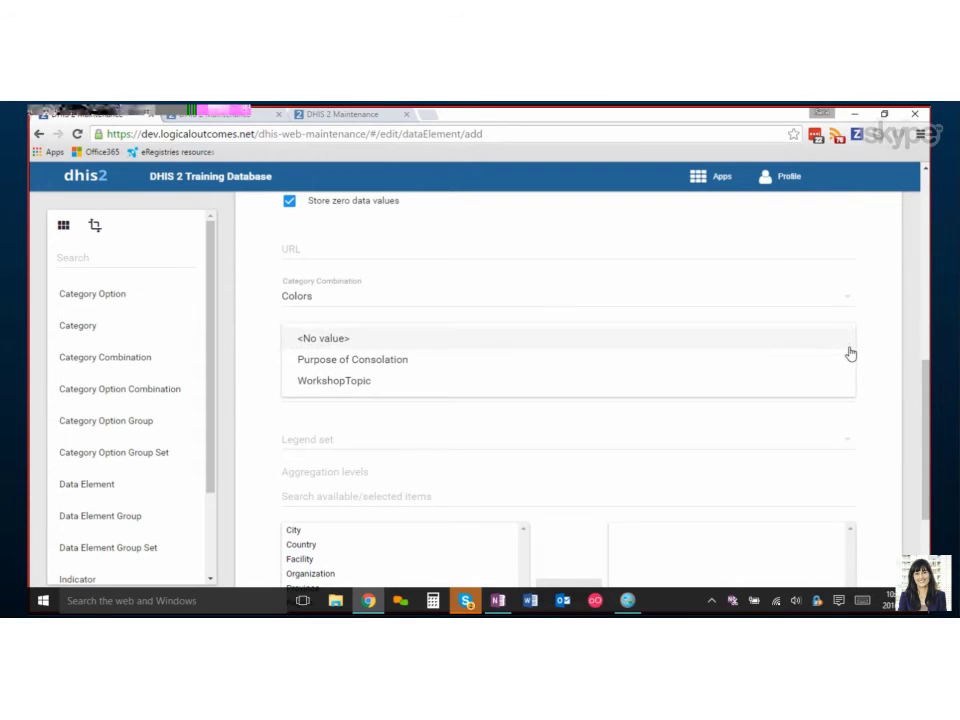
pyautogui.click(260, 340)
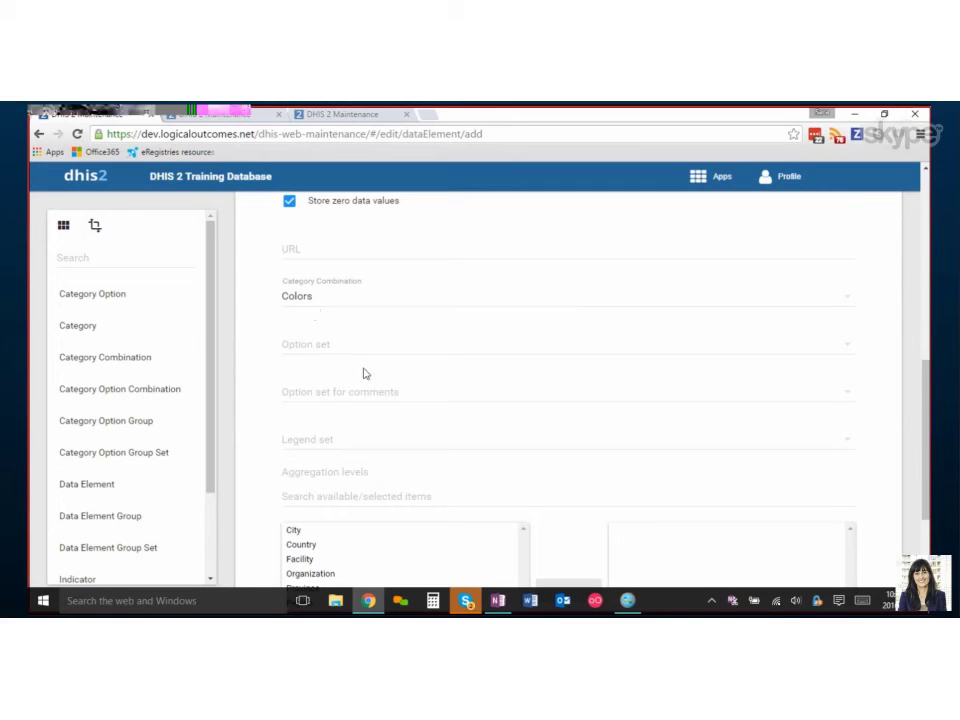
pyautogui.scroll(-1, 409, 379)
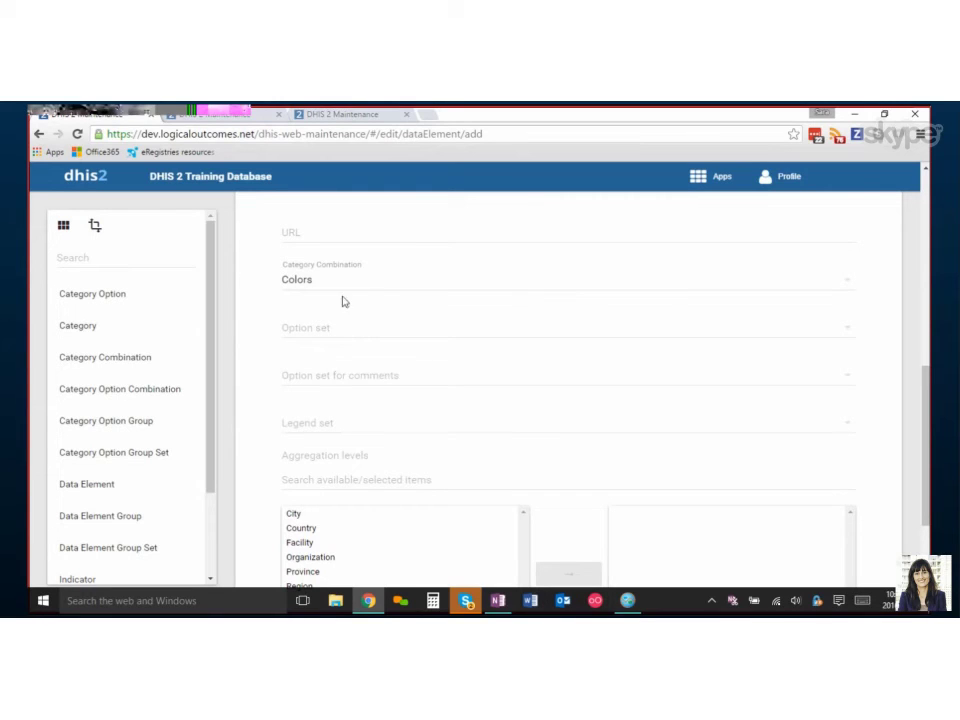
pyautogui.scroll(-1, 396, 407)
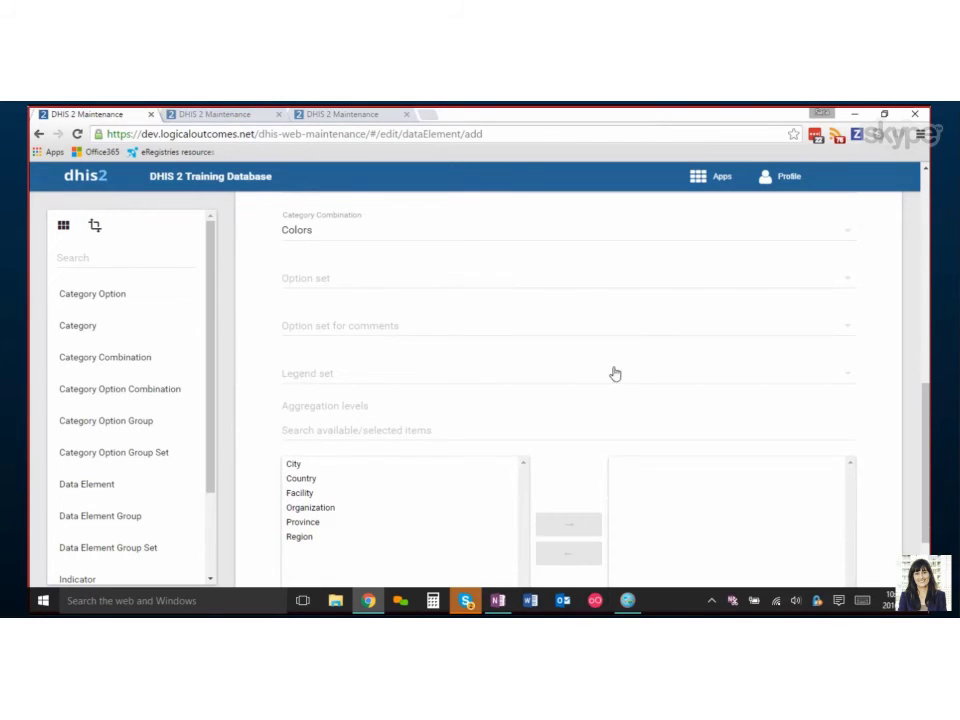
pyautogui.click(845, 380)
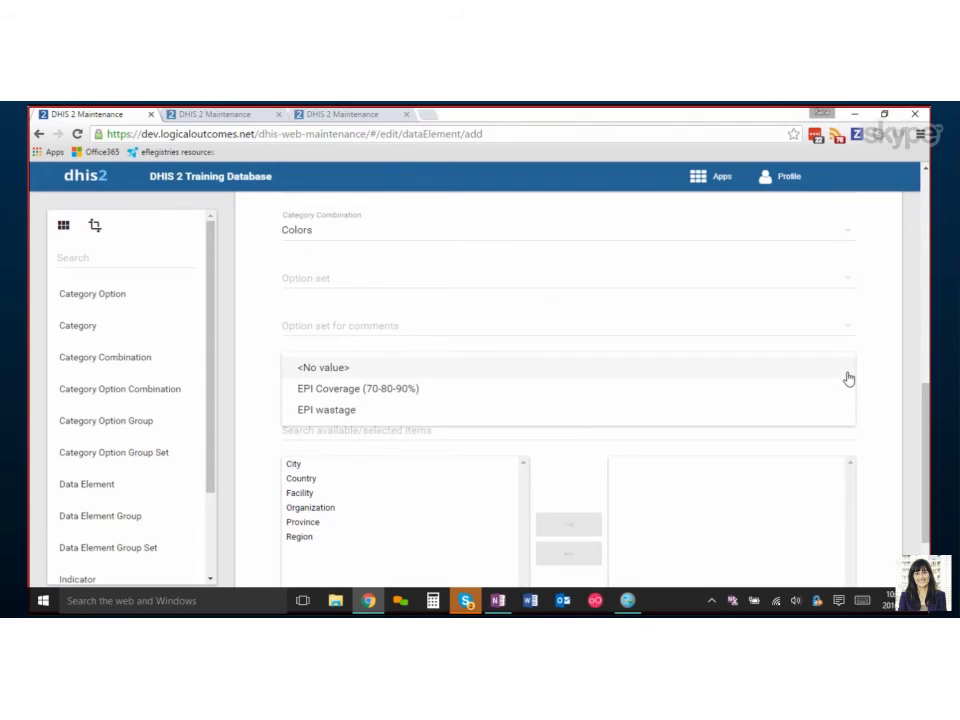
pyautogui.click(259, 388)
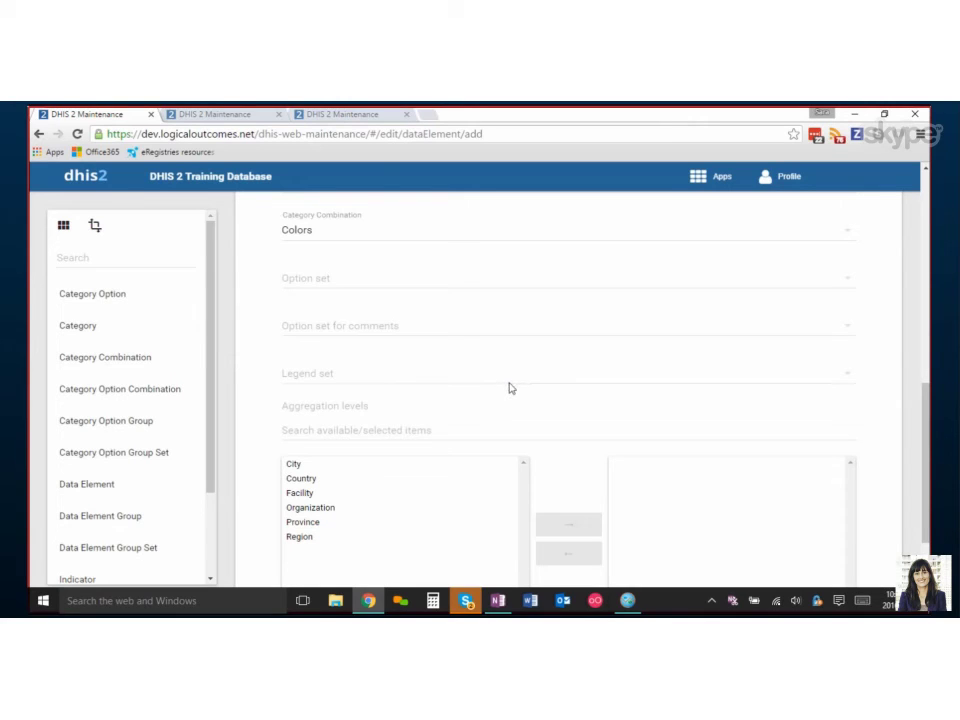
pyautogui.scroll(-1, 510, 388)
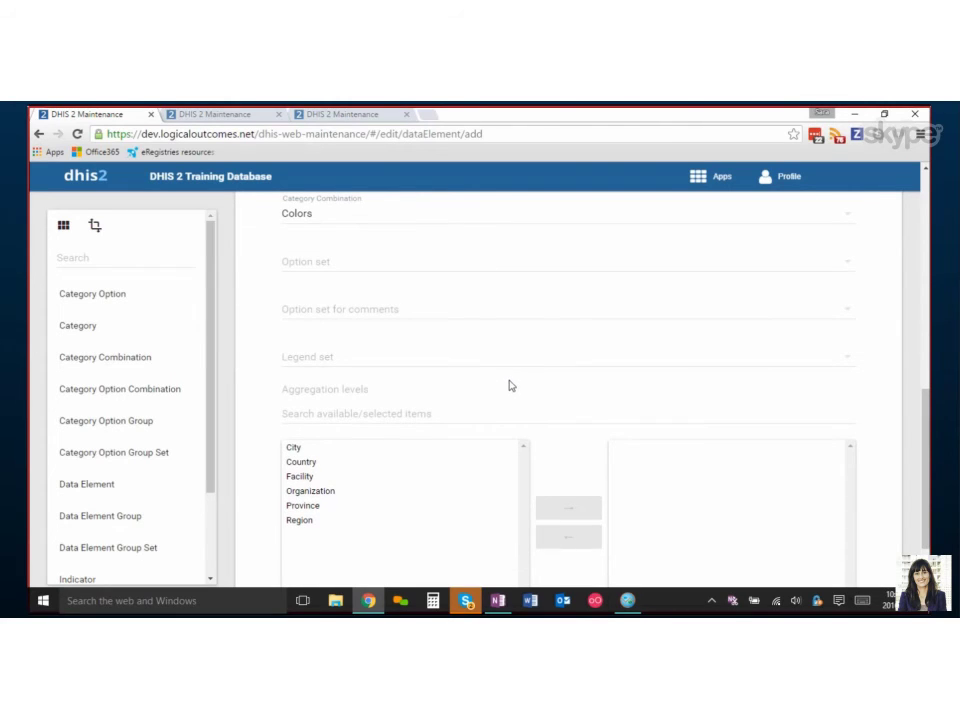
pyautogui.scroll(-3, 510, 385)
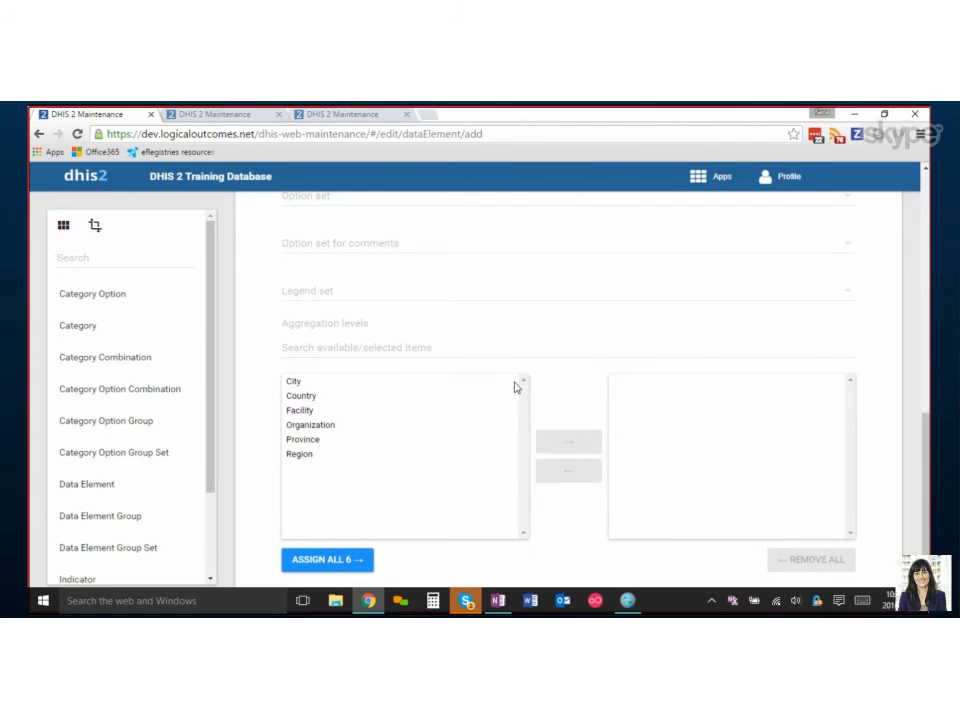
pyautogui.scroll(5, 529, 405)
pyautogui.scroll(3, 529, 405)
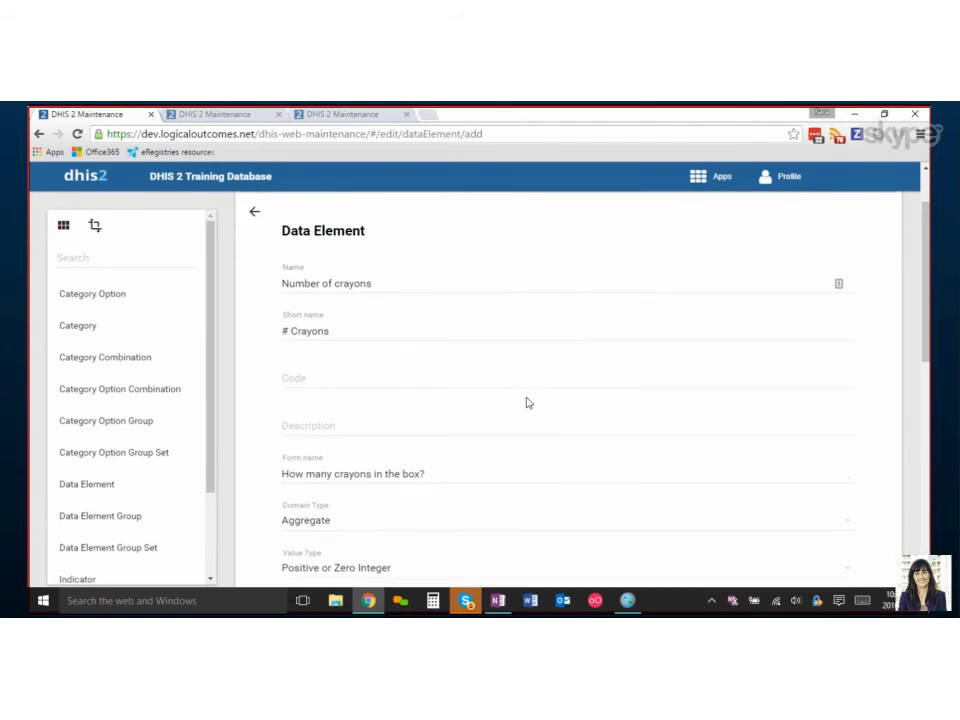
pyautogui.scroll(-9, 525, 401)
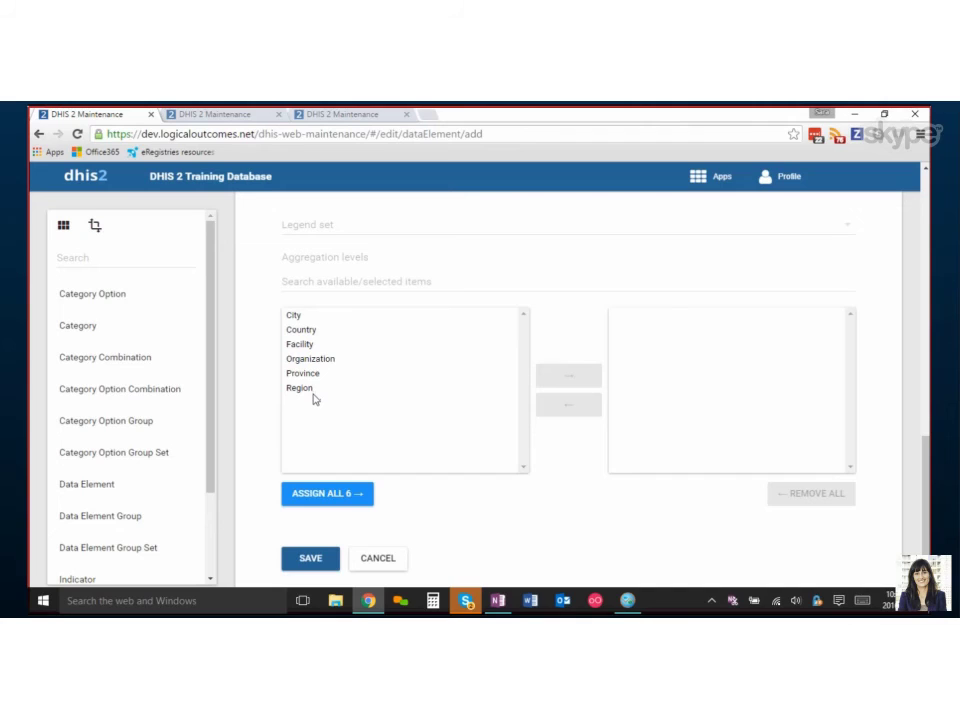
# Step: Try Country as the aggregation level, removing it again
pyautogui.moveTo(305, 329); pyautogui.dragTo(320, 344)
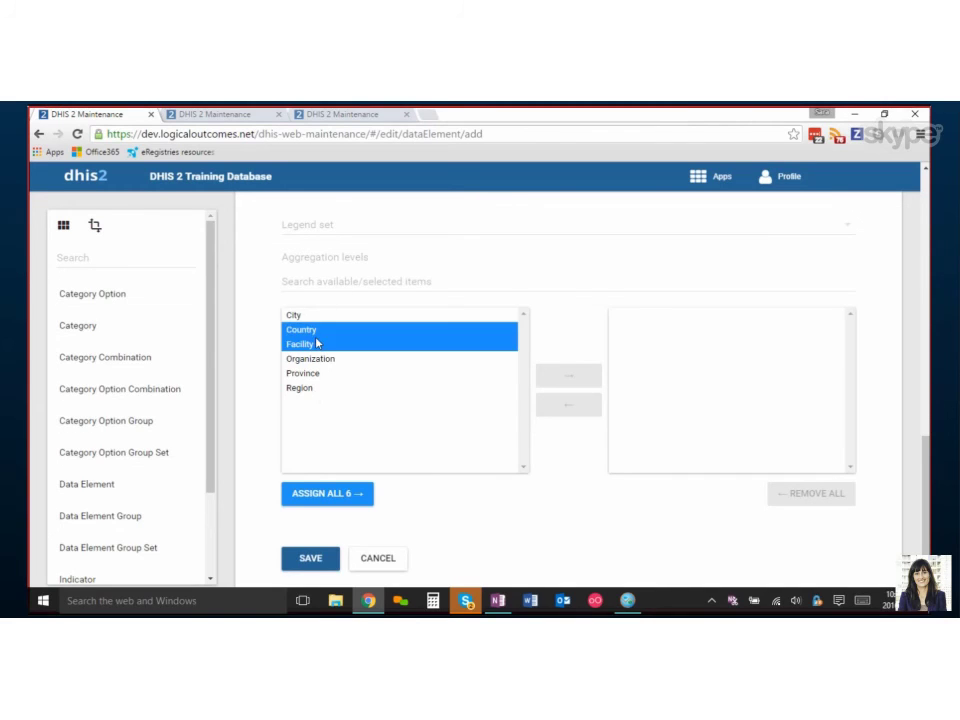
pyautogui.click(323, 335)
pyautogui.click(556, 380)
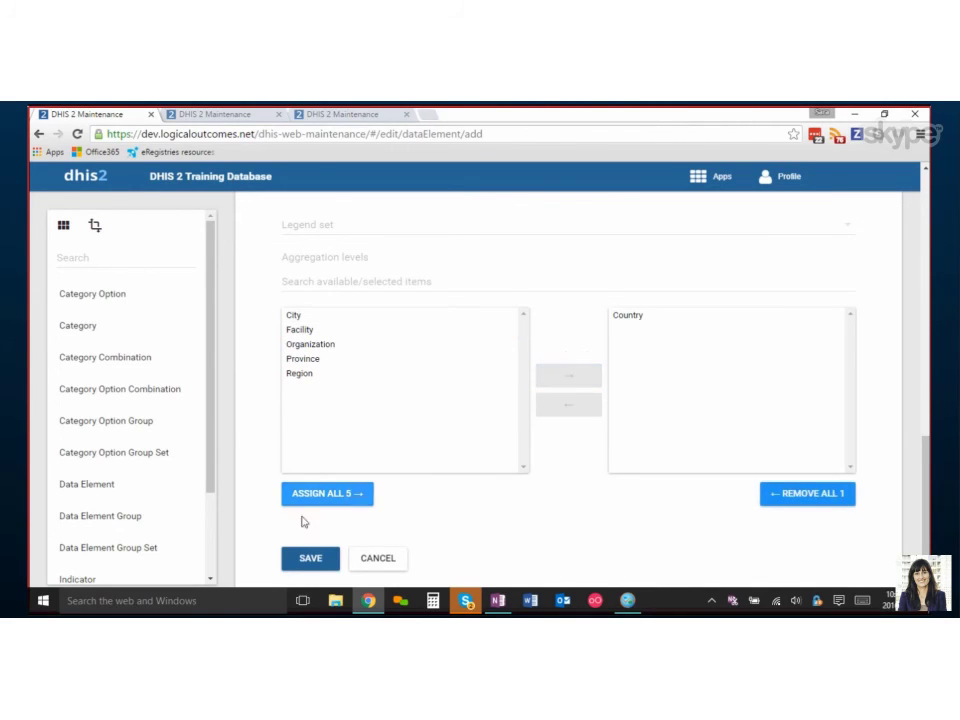
pyautogui.click(645, 316)
pyautogui.click(568, 404)
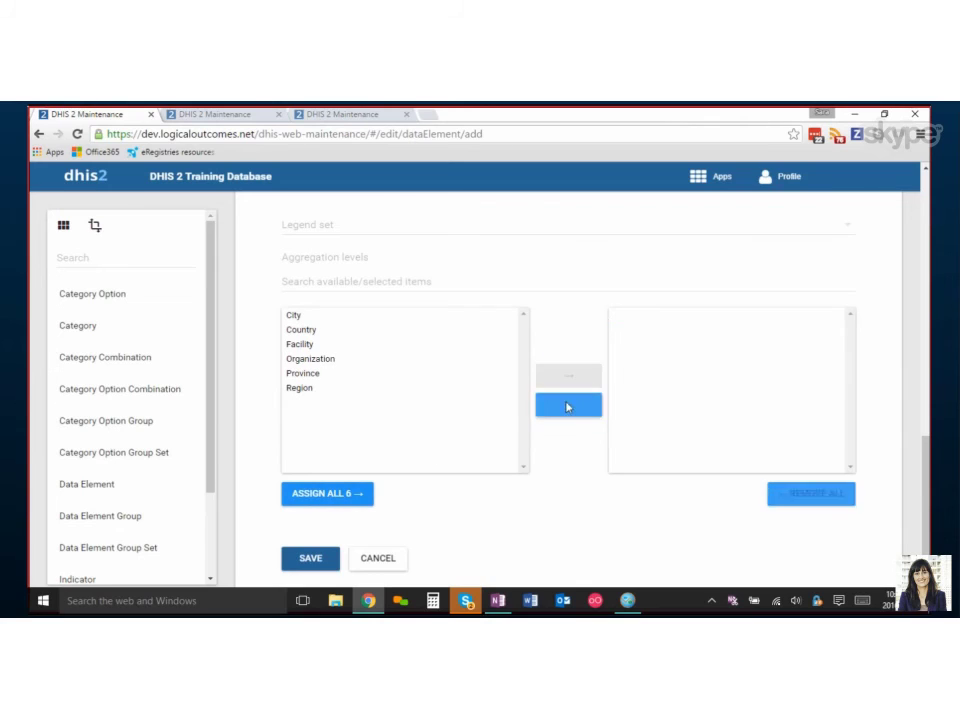
# Step: Assign Facility as the aggregation level and save the data element
pyautogui.click(300, 344)
pyautogui.click(548, 375)
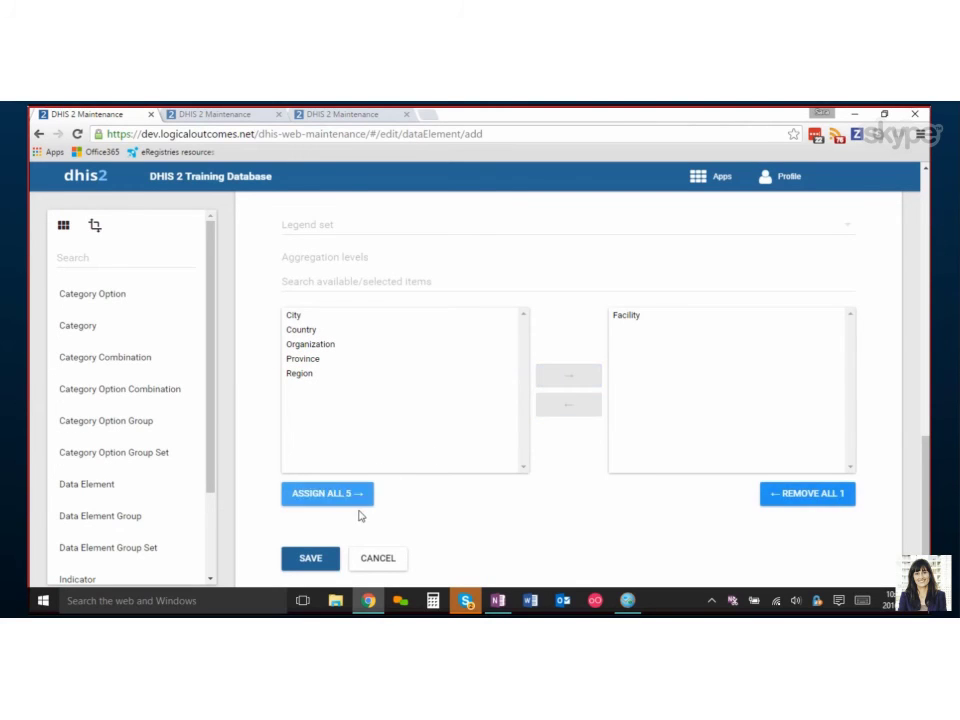
pyautogui.click(320, 560)
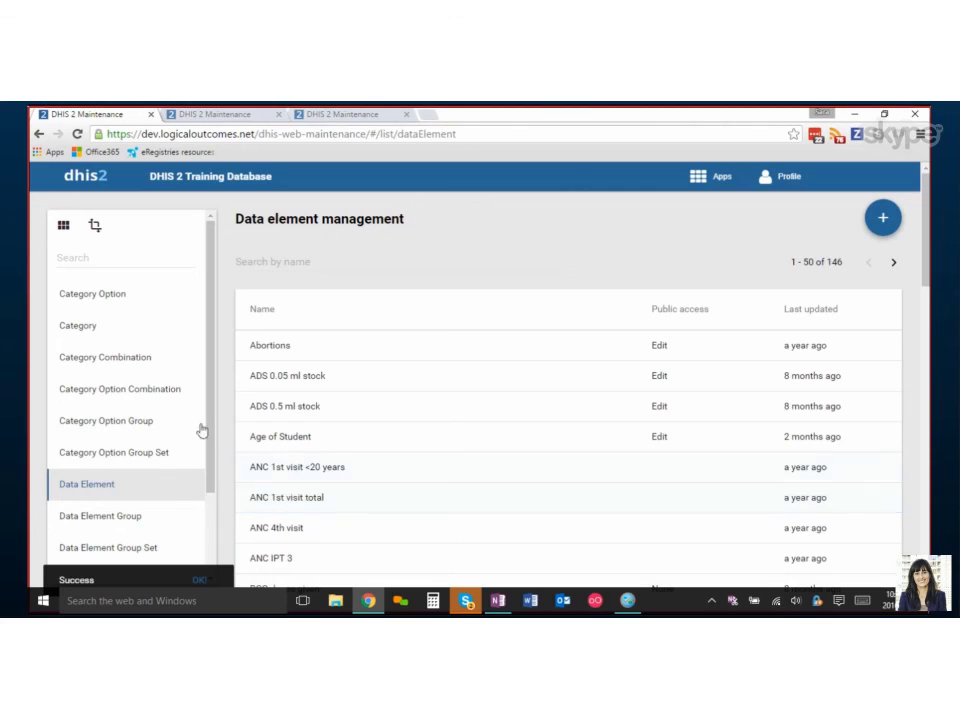
# Step: Switch to OneNote and review the "10. Creating Data Elements" assignment, including the value type options and the new data element form
pyautogui.scroll(-1, 83, 453)
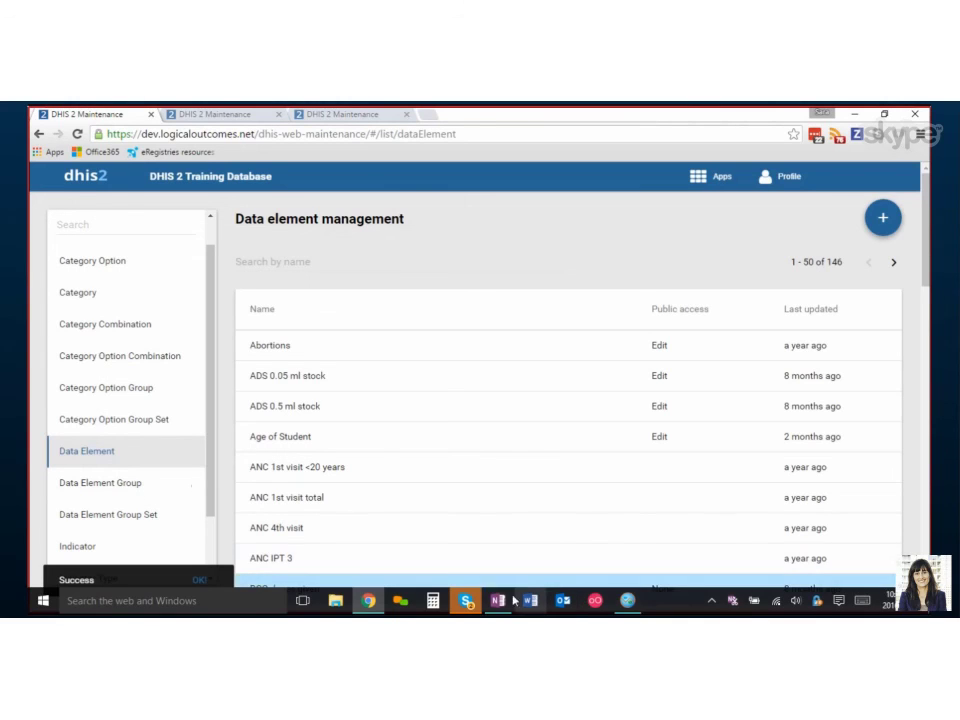
pyautogui.moveTo(497, 600)
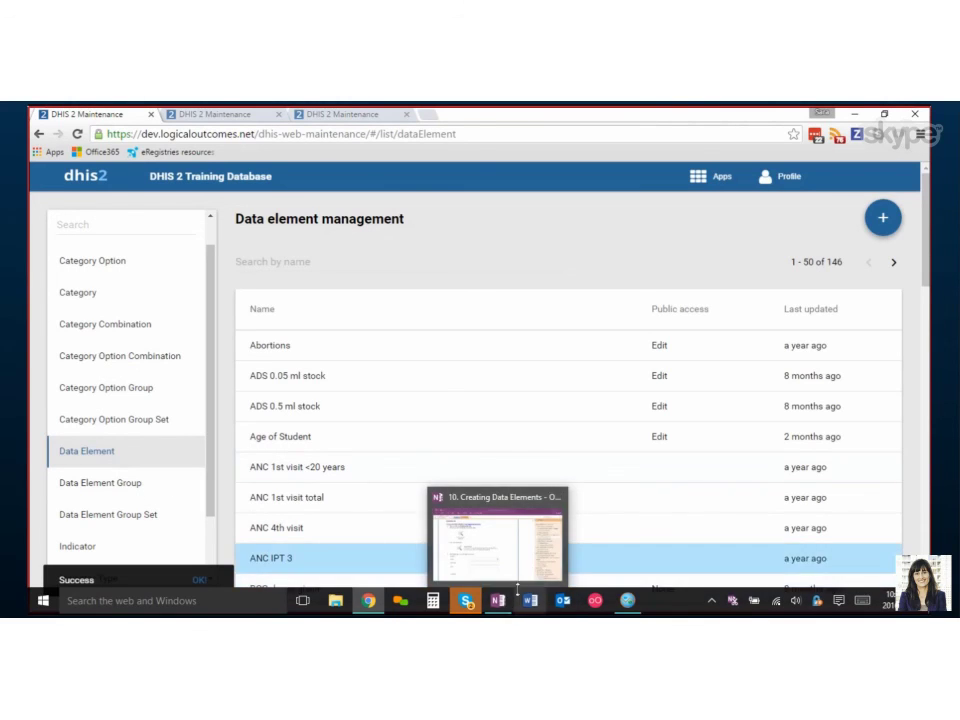
pyautogui.hotkey('alt', 'Tab')
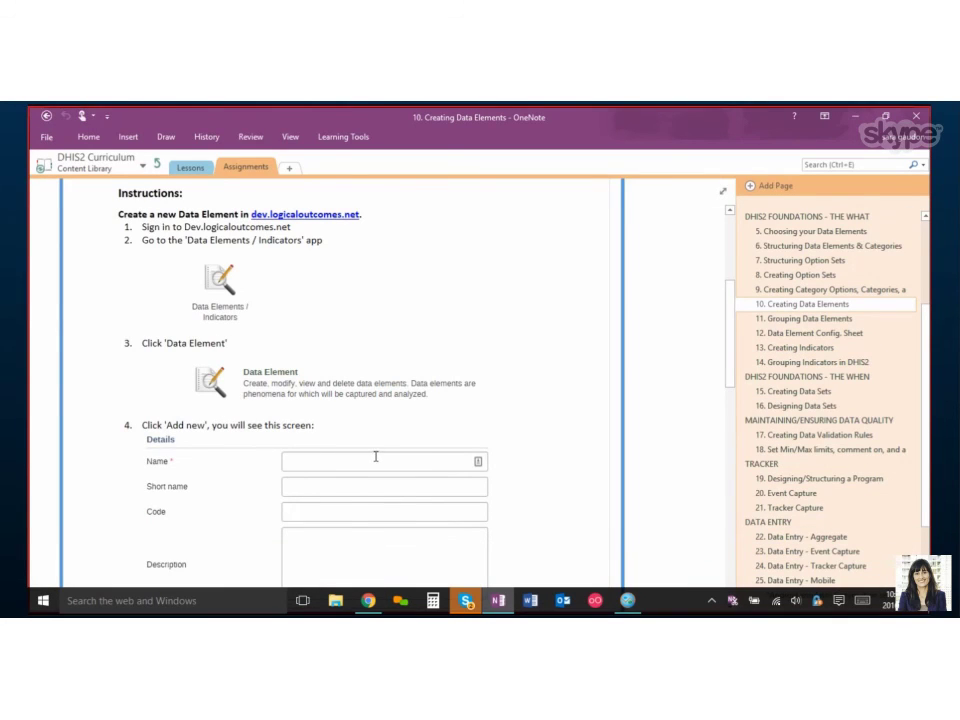
pyautogui.scroll(-12, 379, 447)
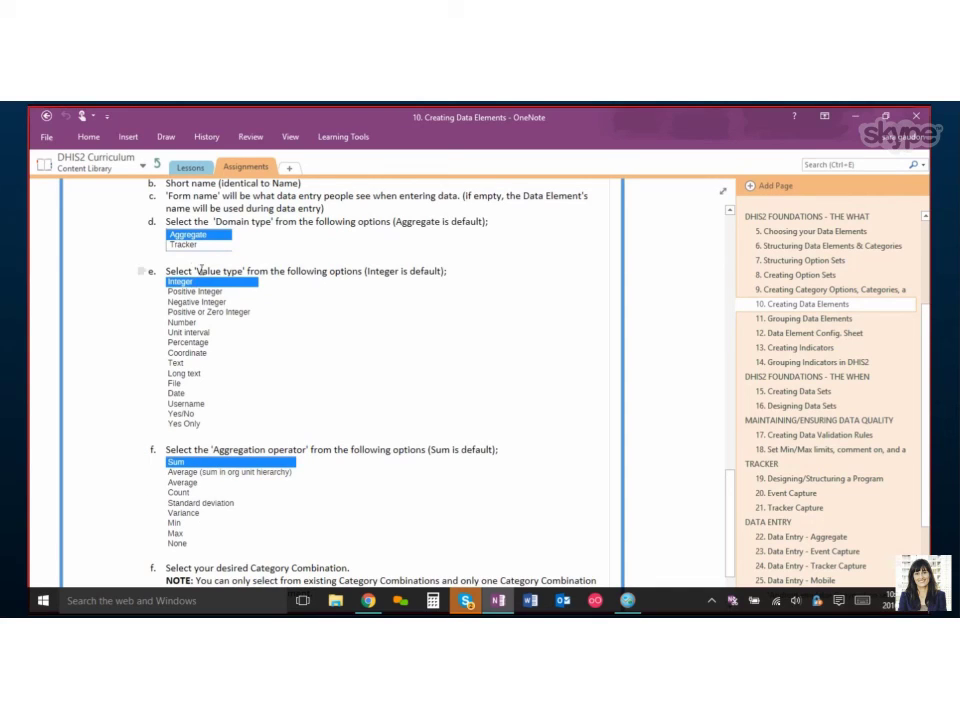
pyautogui.moveTo(193, 271); pyautogui.dragTo(312, 313)
pyautogui.click(312, 313)
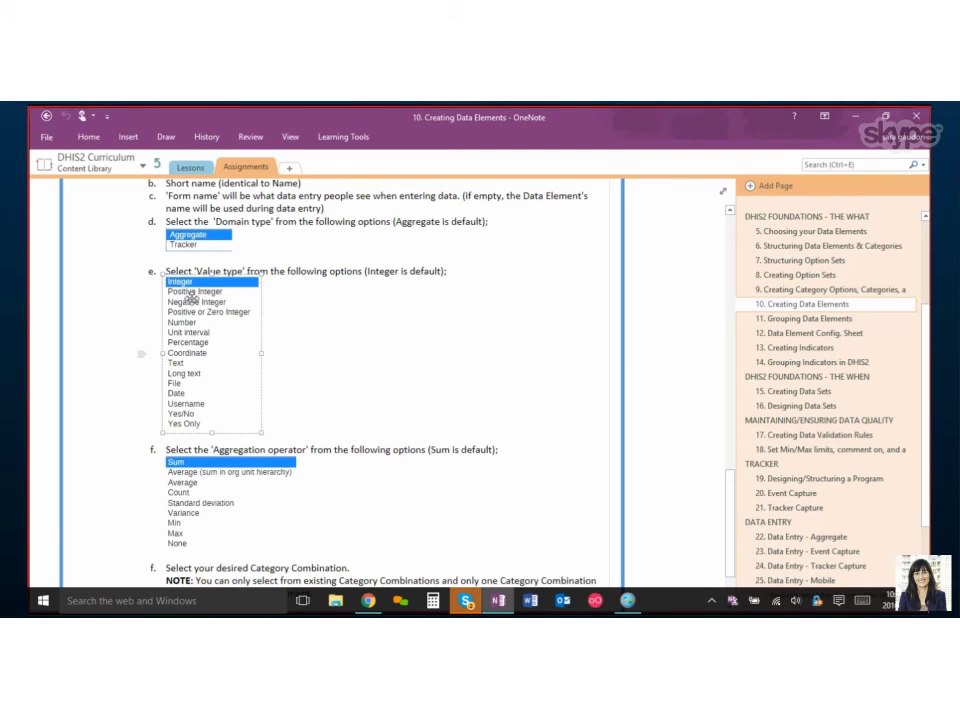
pyautogui.scroll(15, 500, 408)
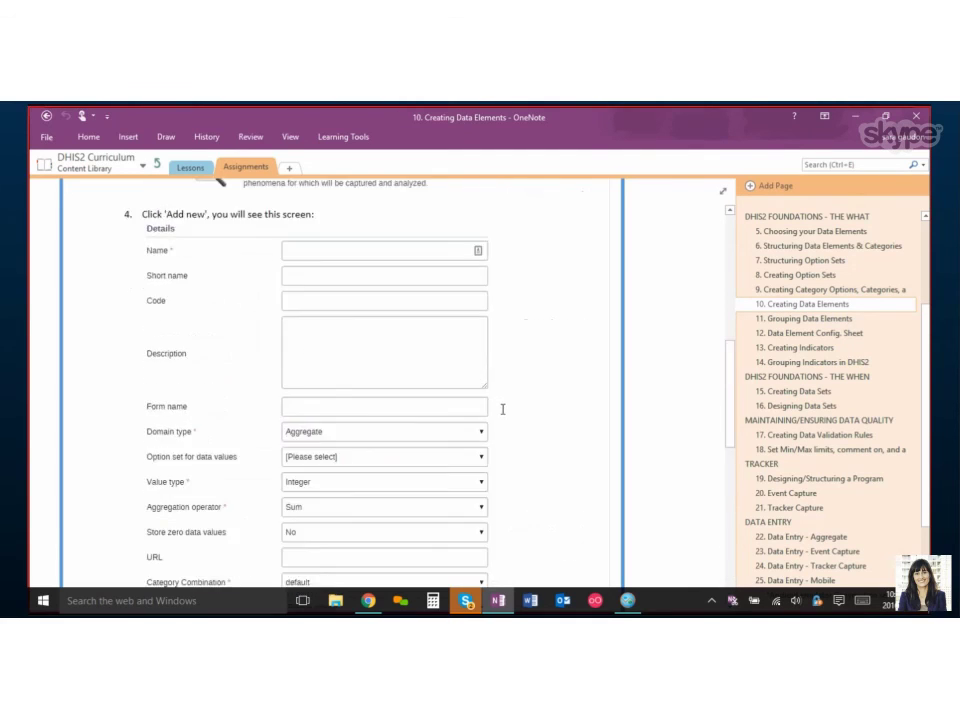